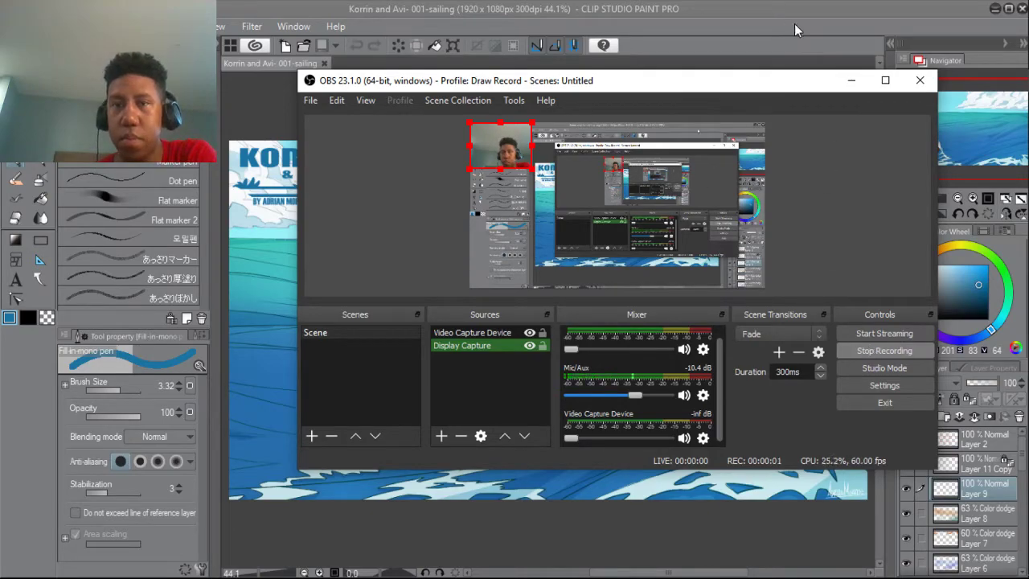
Step: Bring the 'Korrin and Avi- 001-sailing' illustration forward and fit the whole picture to the window
left_click(795, 23)
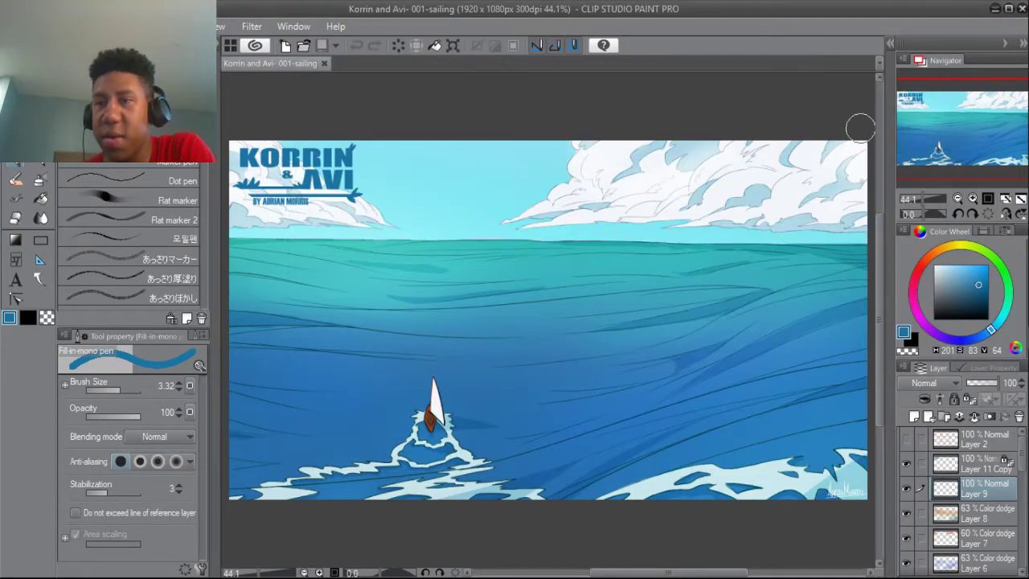
mouse_move(973, 158)
left_mouse_down()
mouse_move(961, 163)
mouse_move(970, 162)
left_mouse_up()
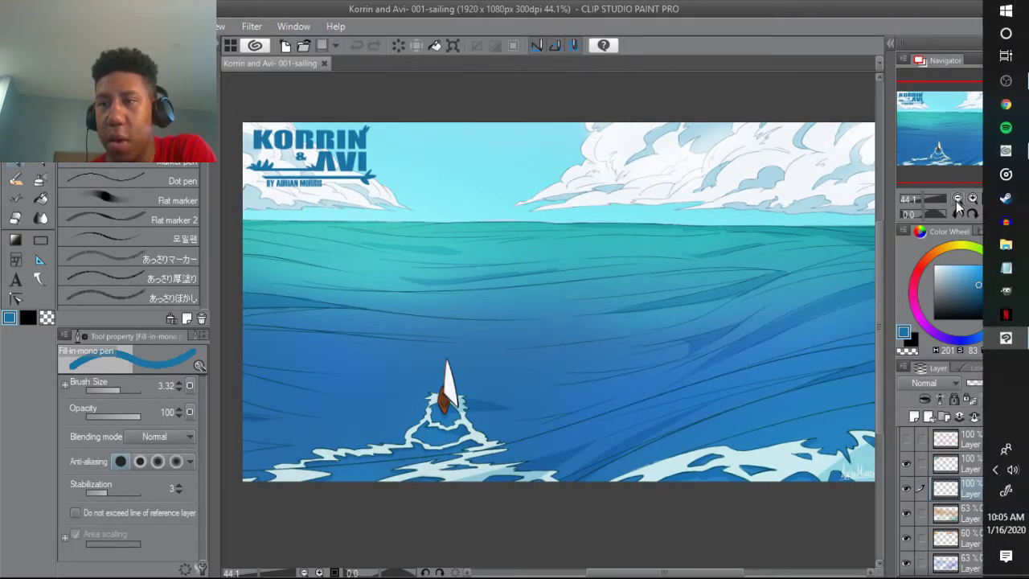
left_click(988, 200)
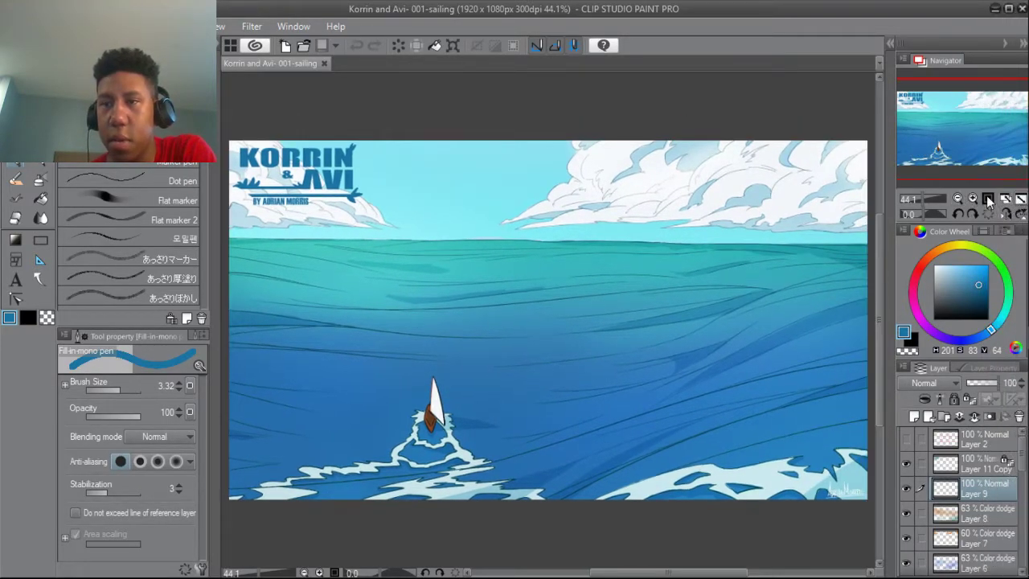
mouse_move(921, 200)
left_mouse_down()
mouse_move(933, 203)
mouse_move(920, 200)
left_mouse_up()
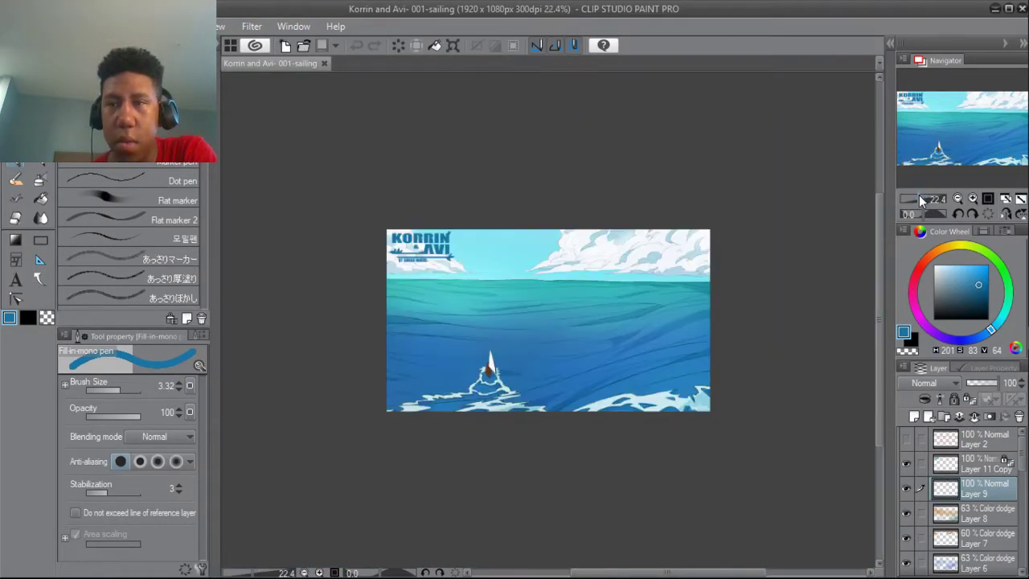
left_click(1006, 199)
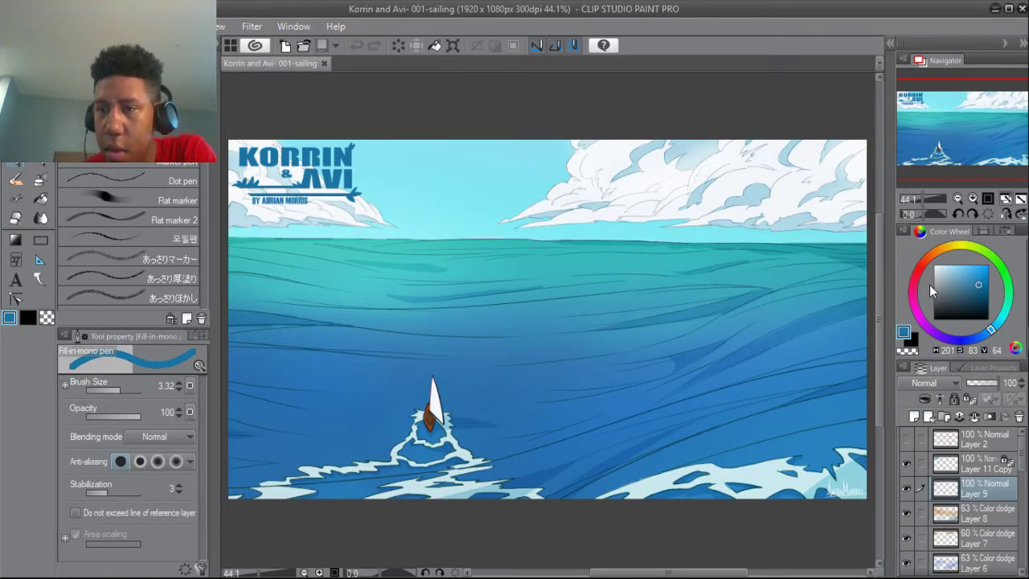
left_click_drag(879, 284, 880, 286)
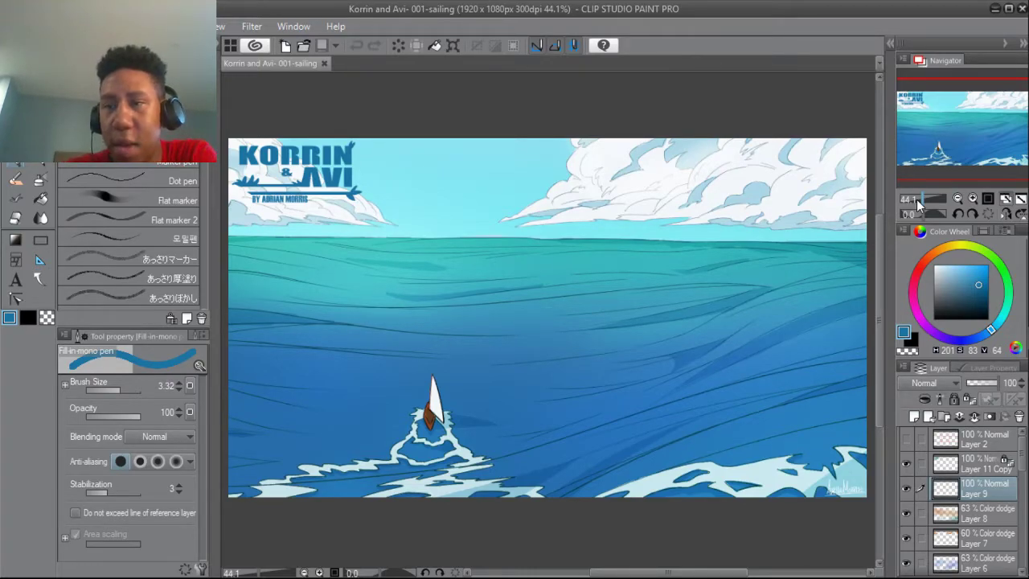
Step: Hide the KORRIN & AVI title, the signature and the color-dodge lighting on Layers 8, 7, 6
left_click(906, 464)
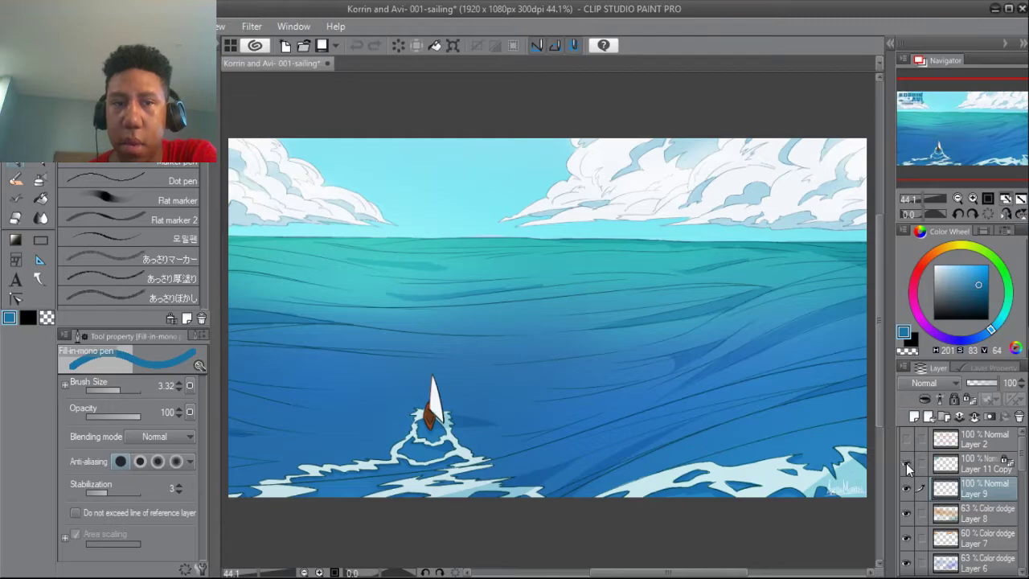
left_click(906, 464)
left_click(968, 471)
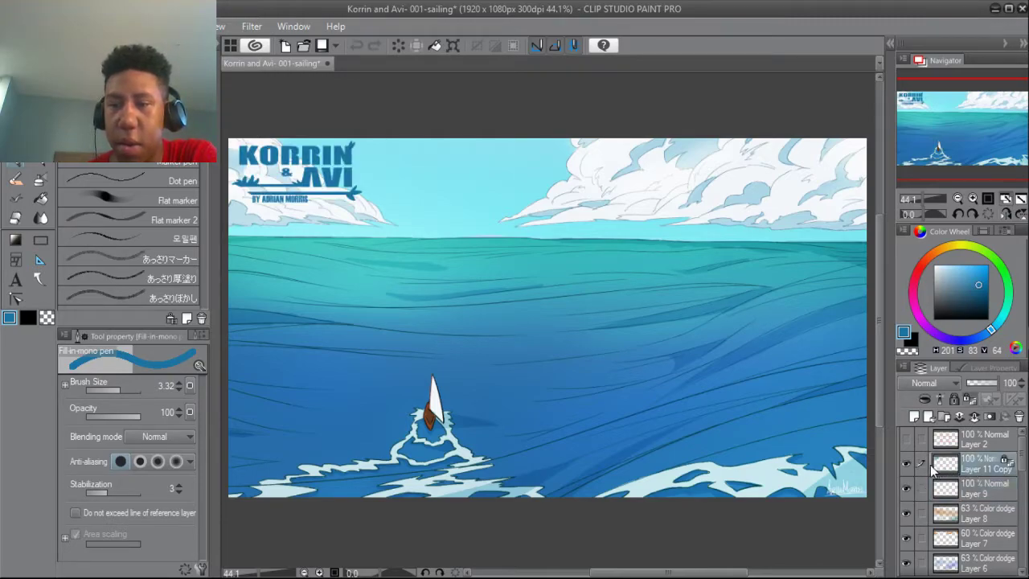
left_click(907, 464)
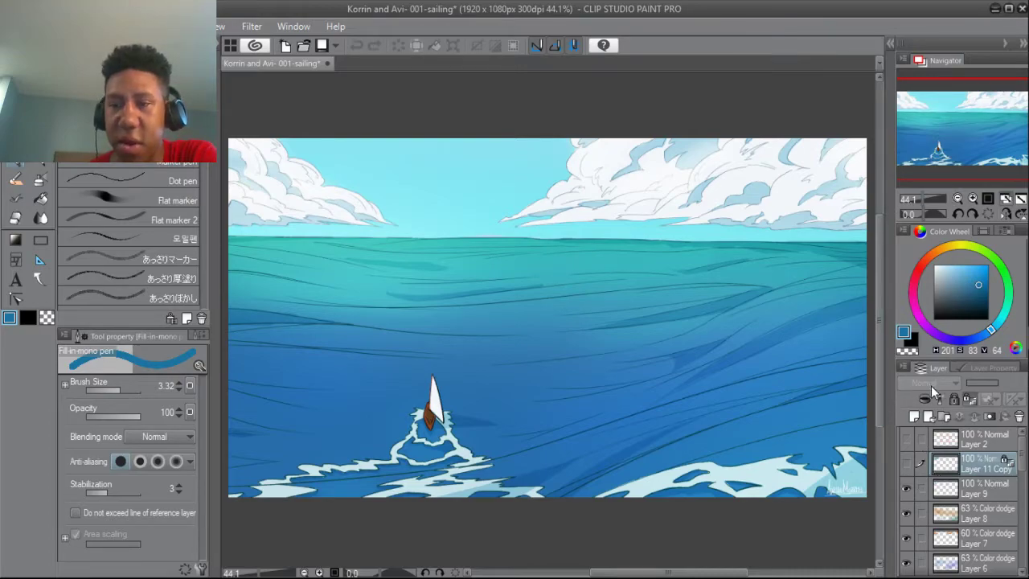
left_click(907, 487)
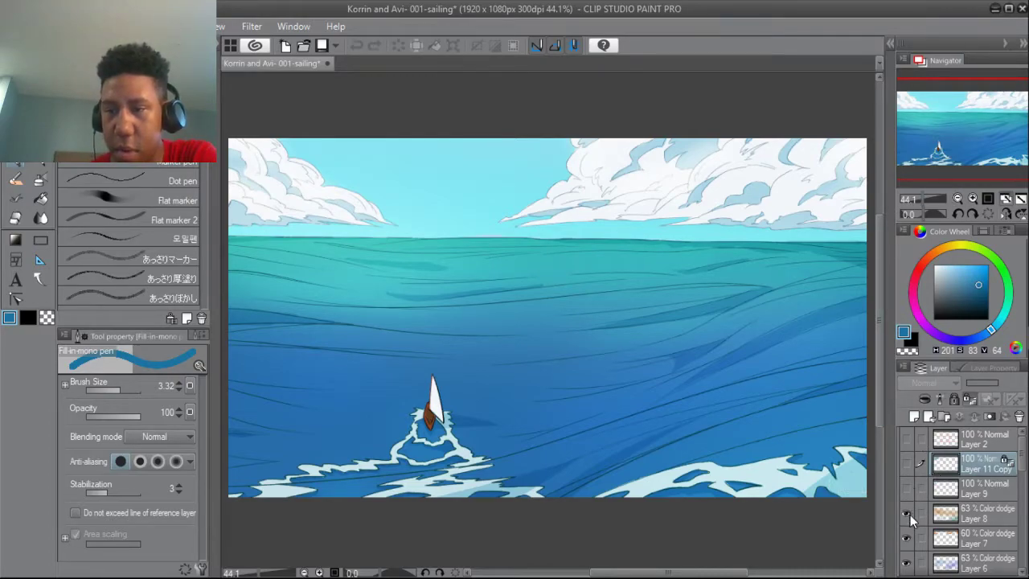
left_click_drag(907, 513, 907, 563)
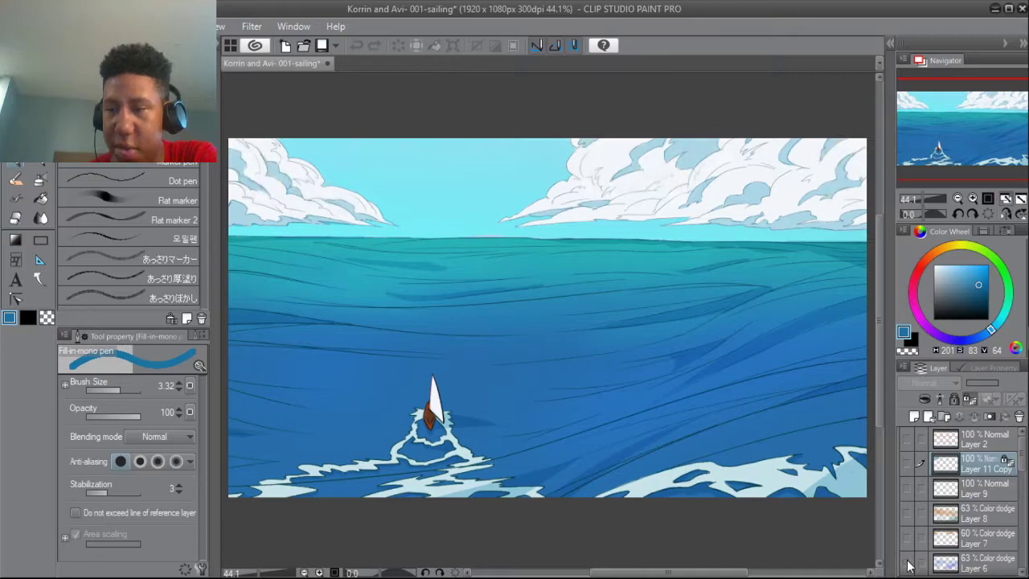
left_click_drag(1021, 462, 1021, 493)
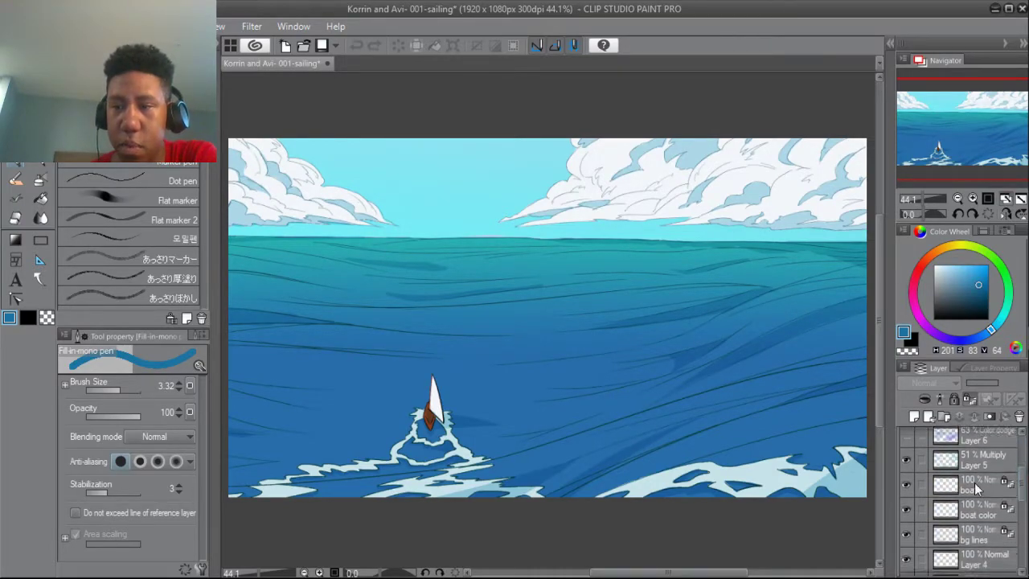
Step: Hide Layer 5 shading, boat line art and colours, bg lines, and the Layer 3 Copy colour bands
left_click(908, 461)
left_click(906, 486)
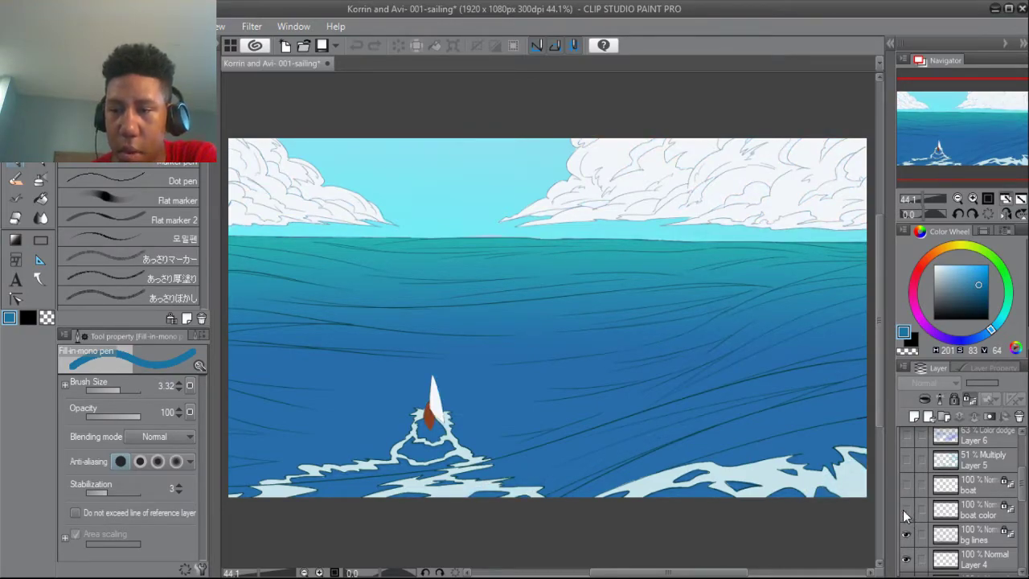
left_click(905, 509)
left_click(907, 535)
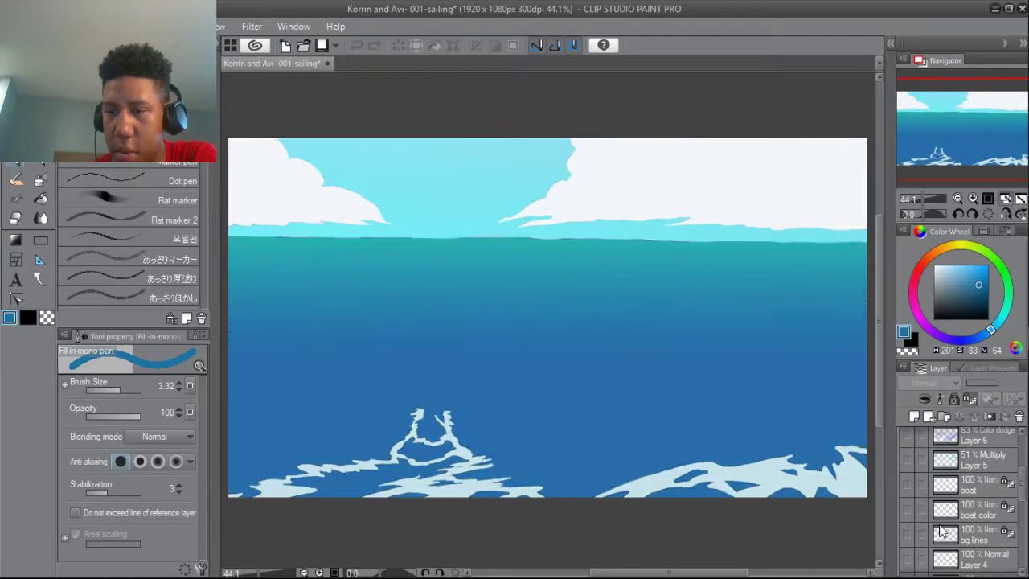
scroll(1021, 498, "down", 3)
scroll(1022, 502, "down", 2)
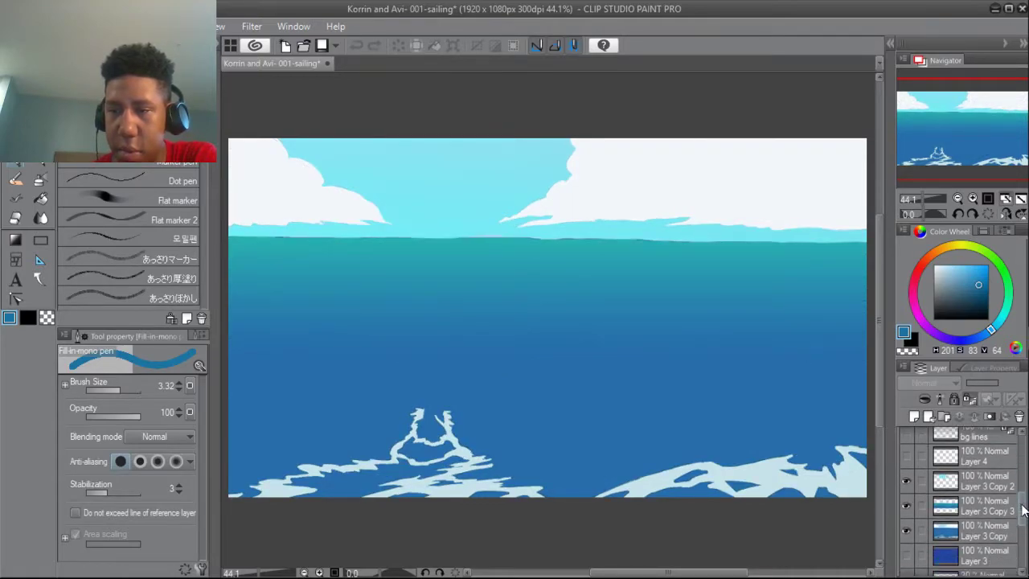
left_click(909, 484)
left_click(907, 503)
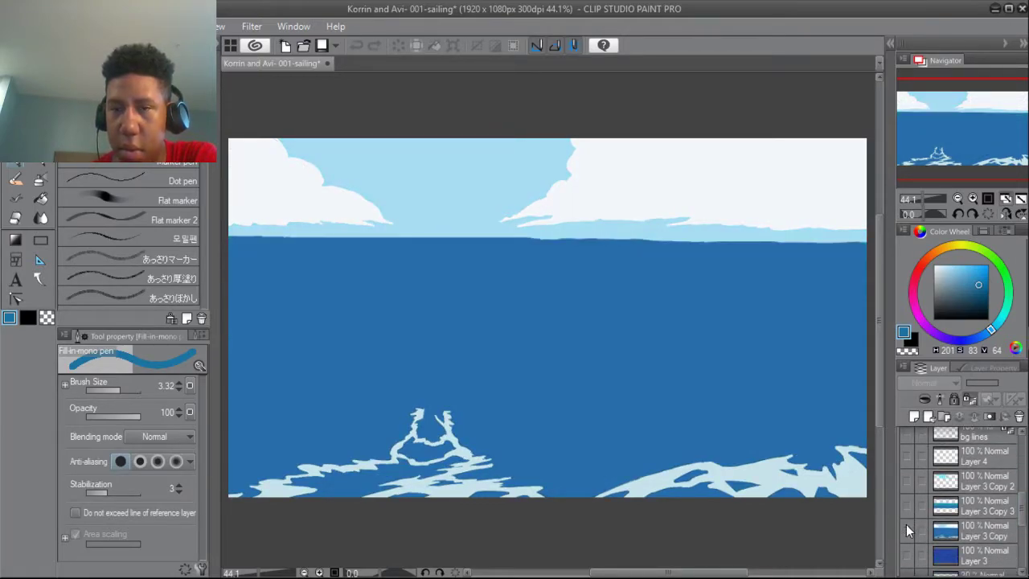
left_click(906, 530)
scroll(923, 531, "down", 8)
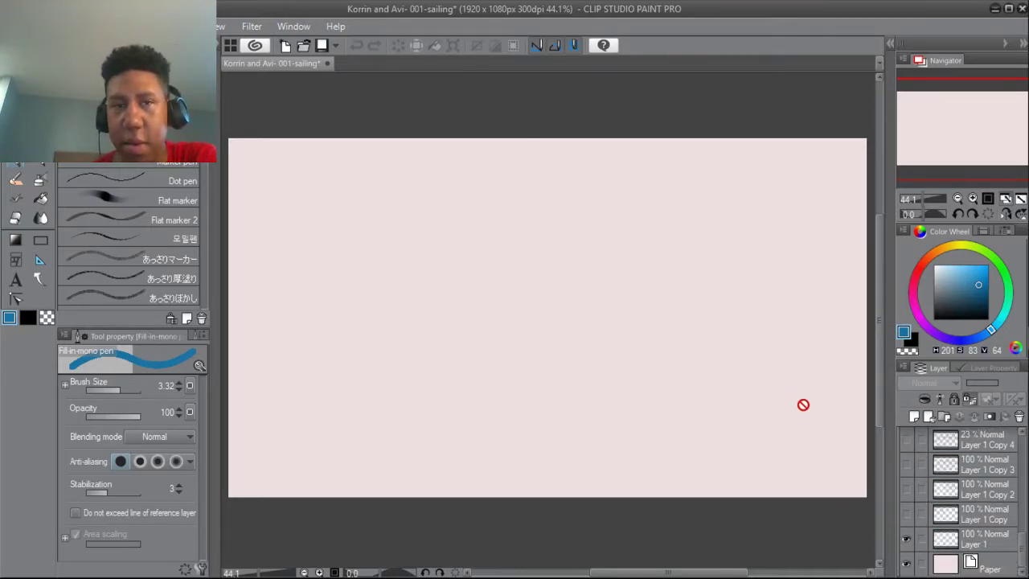
left_click(905, 514)
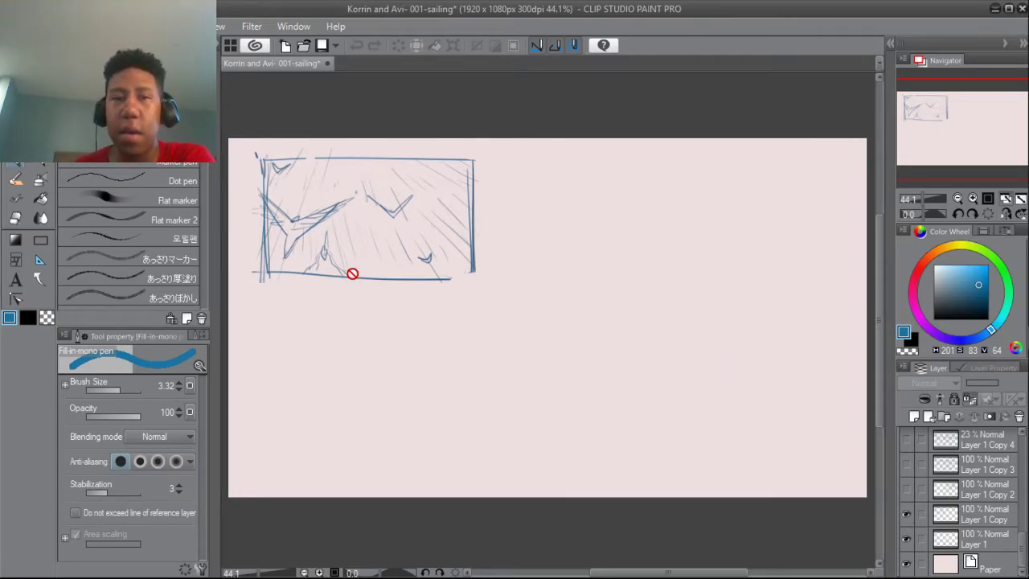
left_click(906, 489)
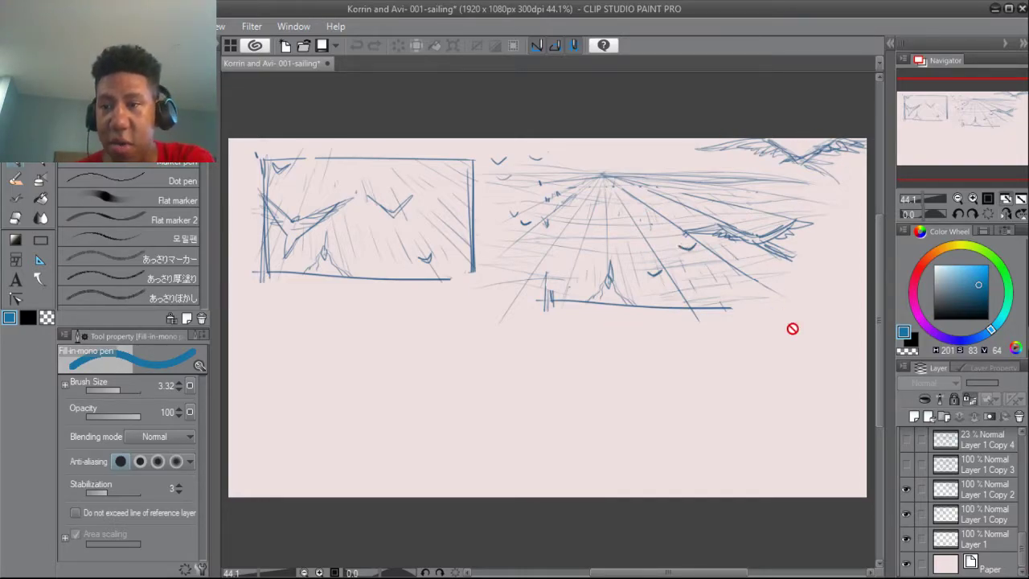
left_click(907, 463)
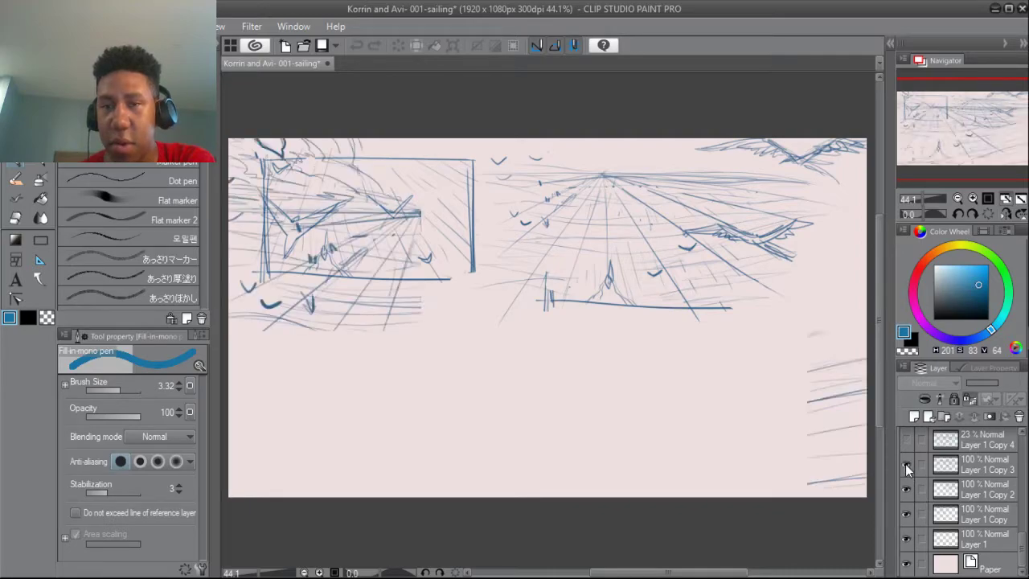
left_click(908, 463)
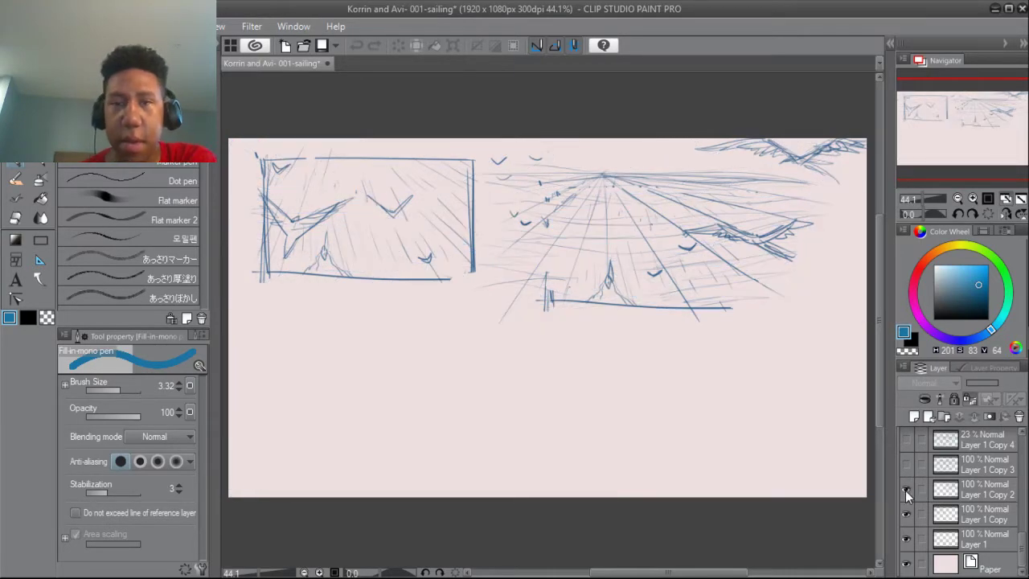
left_click(907, 489)
left_click(904, 513)
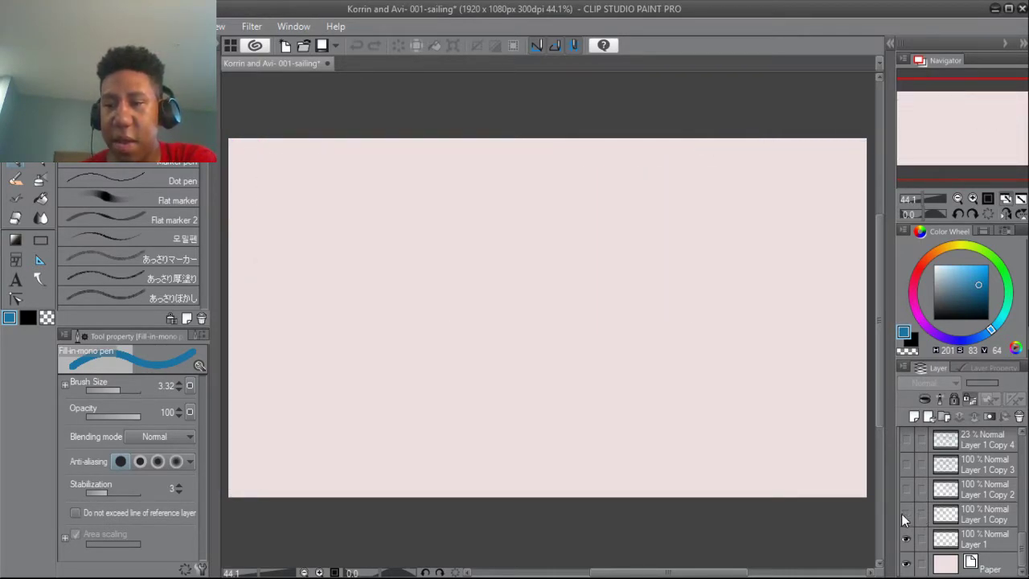
Step: Compare the Layer 1 Copy 3 and Layer 1 Copy 4 sketches, leaving only Layer 1 Copy 4 visible
left_click(906, 464)
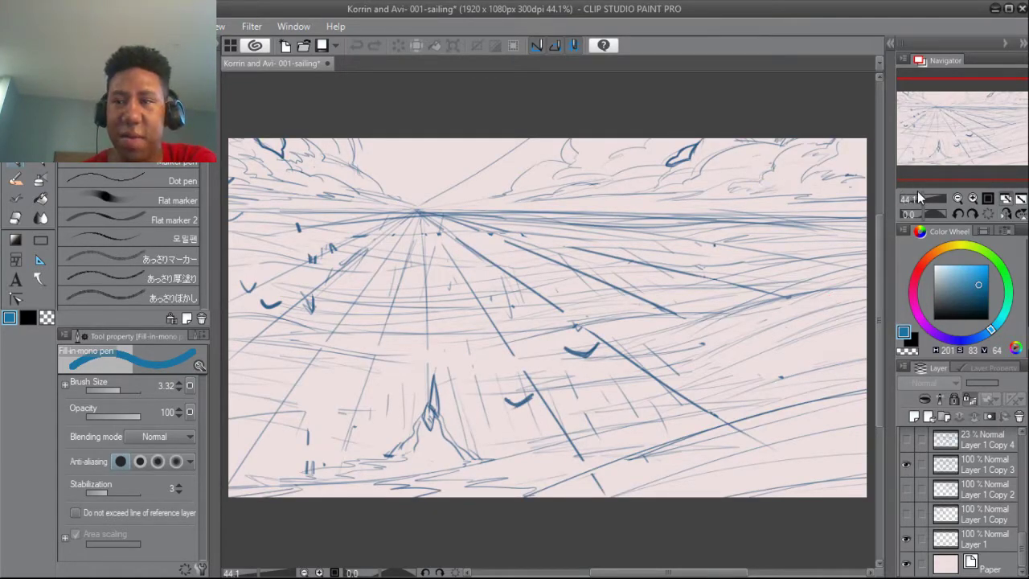
left_click_drag(925, 198, 923, 198)
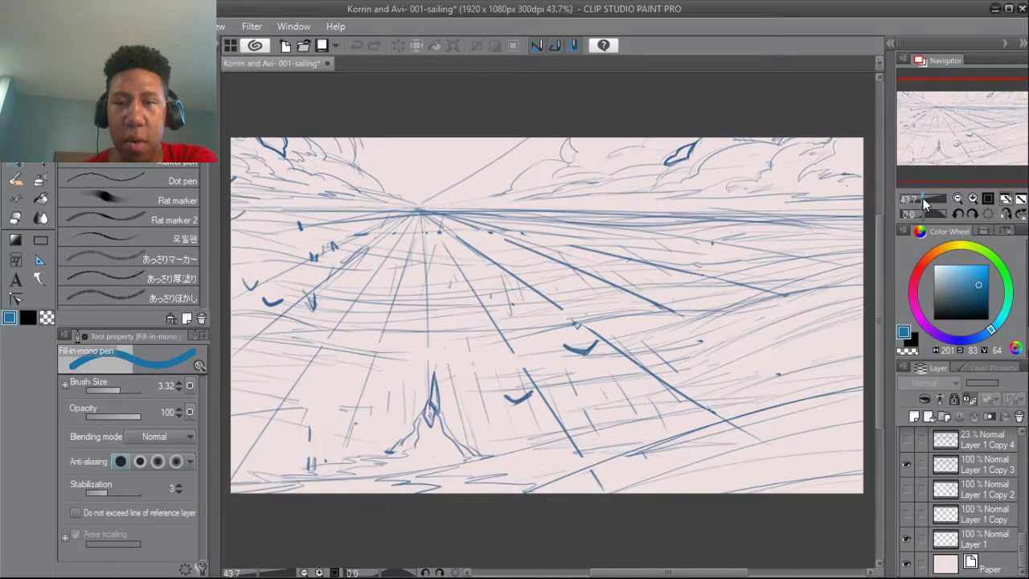
left_click(906, 463)
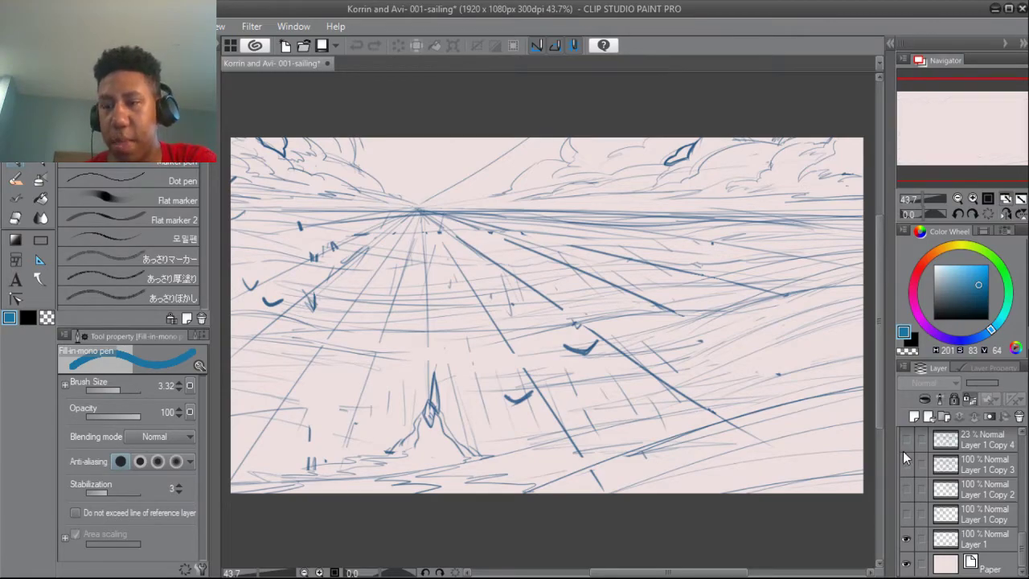
left_click(905, 442)
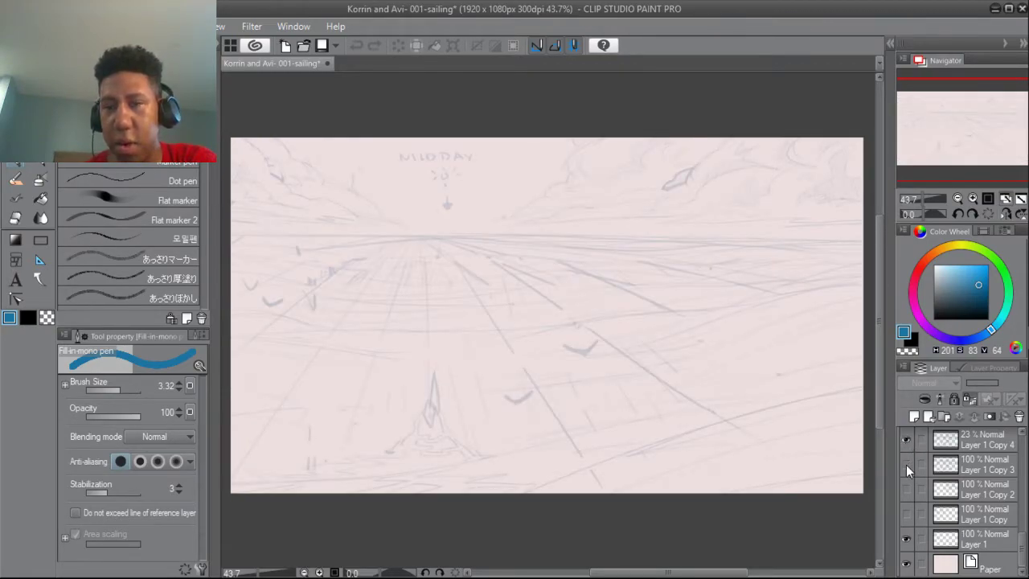
left_click(902, 460)
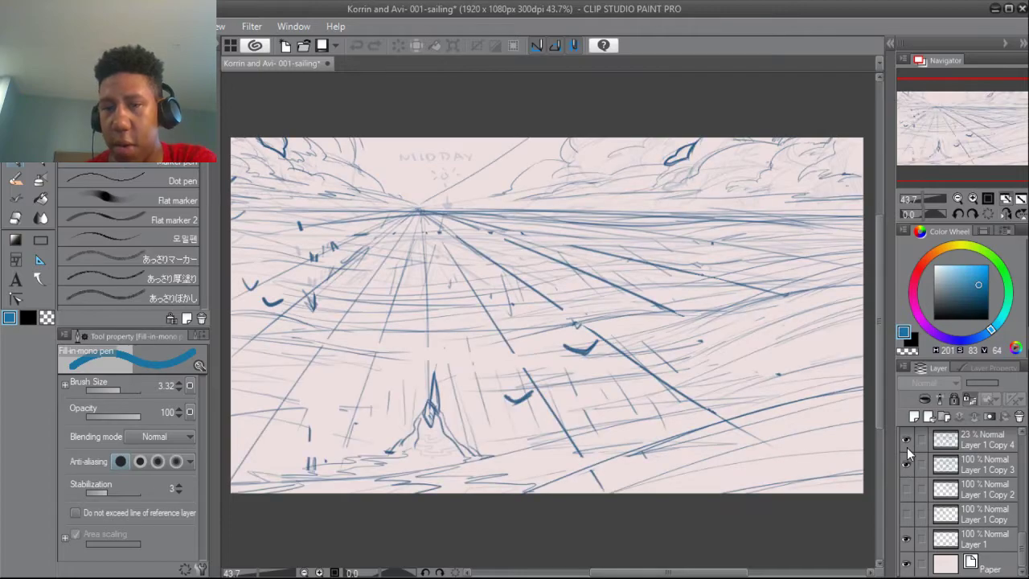
left_click(905, 445)
left_click(906, 463)
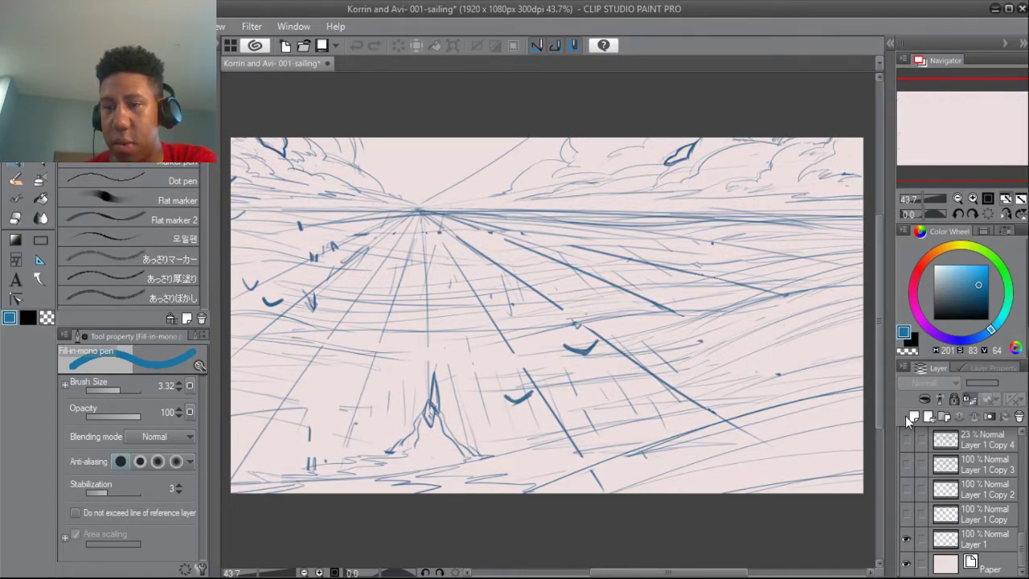
left_click(906, 442)
Step: Raise Layer 1 Copy 4's opacity to 100%, keeping Layer 1 Copy 3's extra lines hidden
left_click(973, 441)
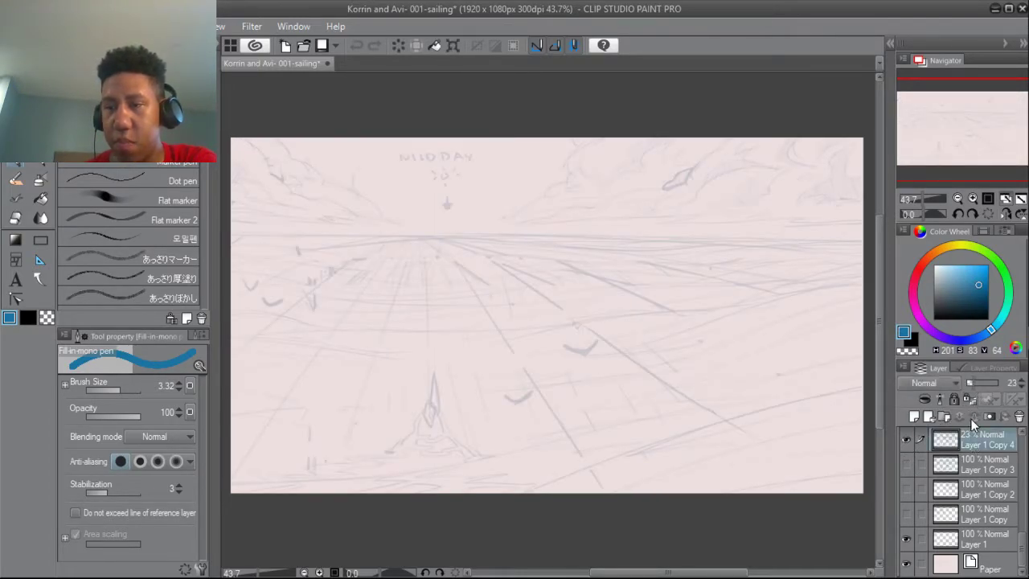
left_click(1008, 385)
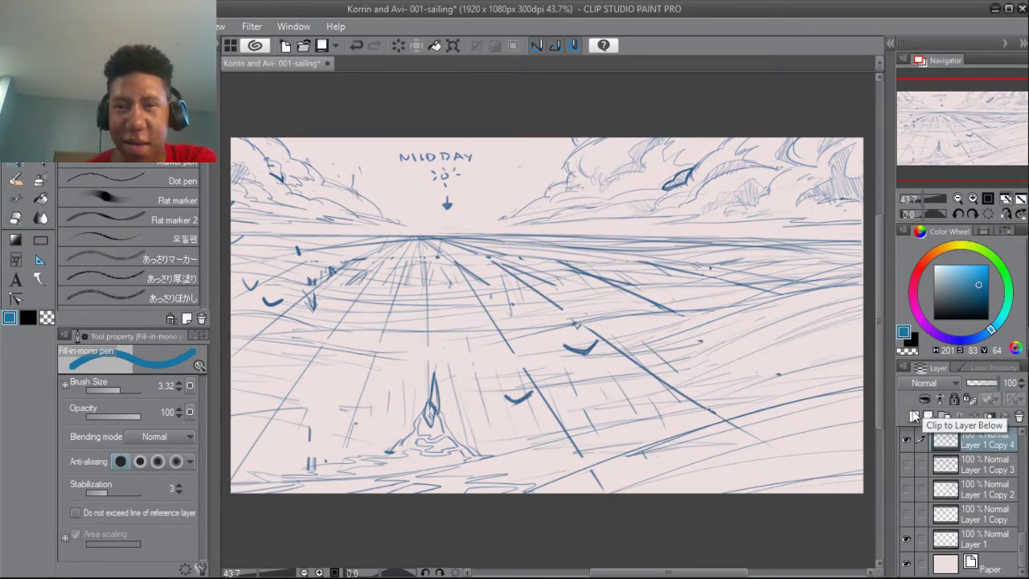
left_click(906, 463)
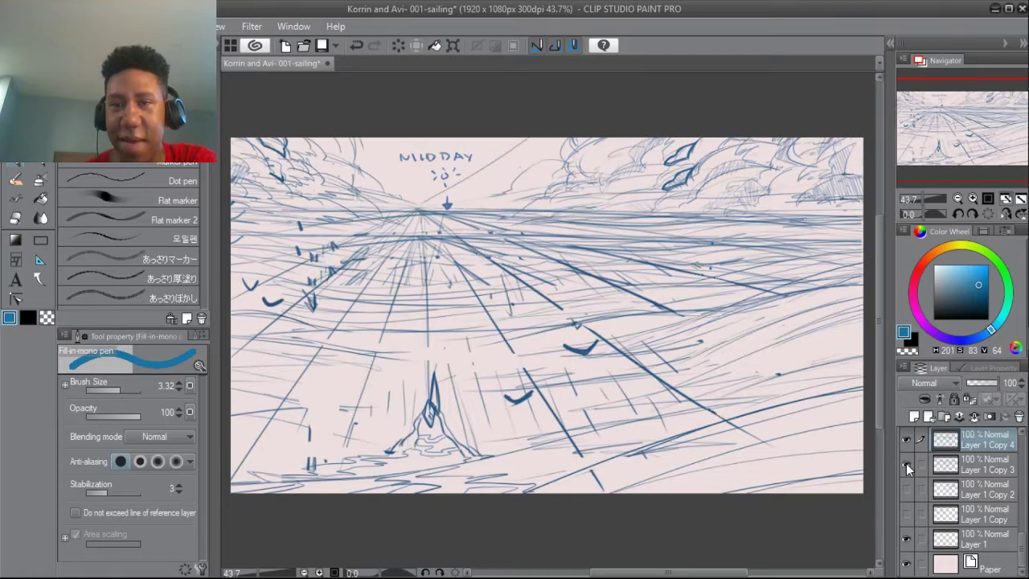
left_click(903, 463)
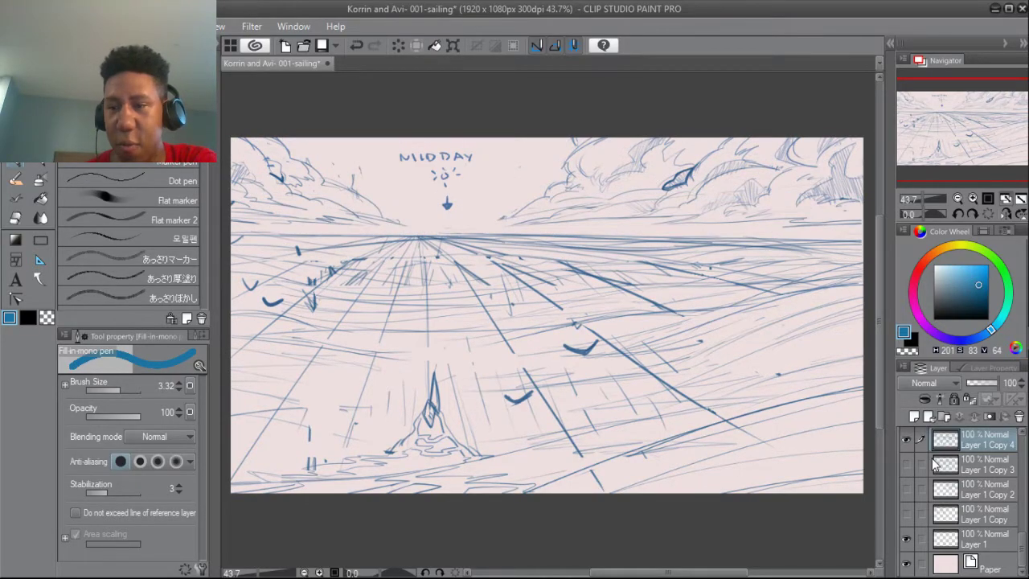
Step: Show the refined layer's grey strokes and set Layer 1 Copy 4's opacity to 28%
scroll(936, 464, "up", 2)
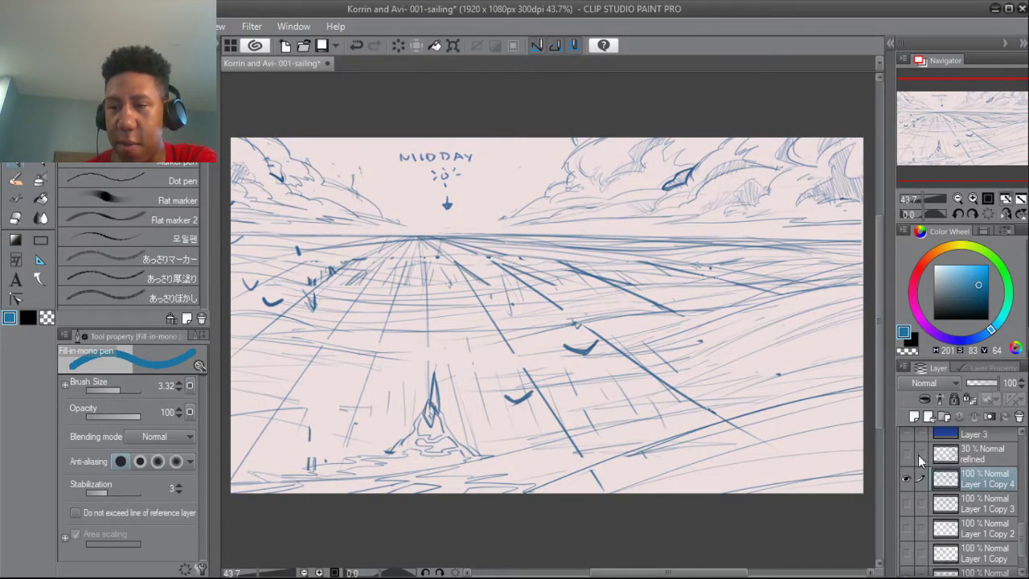
left_click(906, 455)
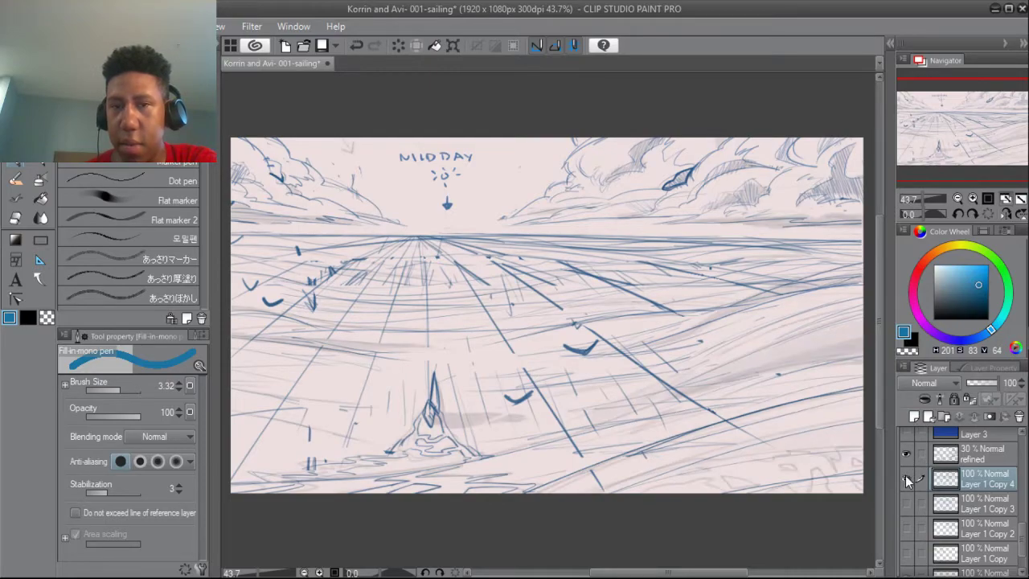
mouse_move(987, 389)
left_mouse_down()
mouse_move(972, 384)
mouse_move(1011, 382)
left_mouse_up()
left_click(957, 458)
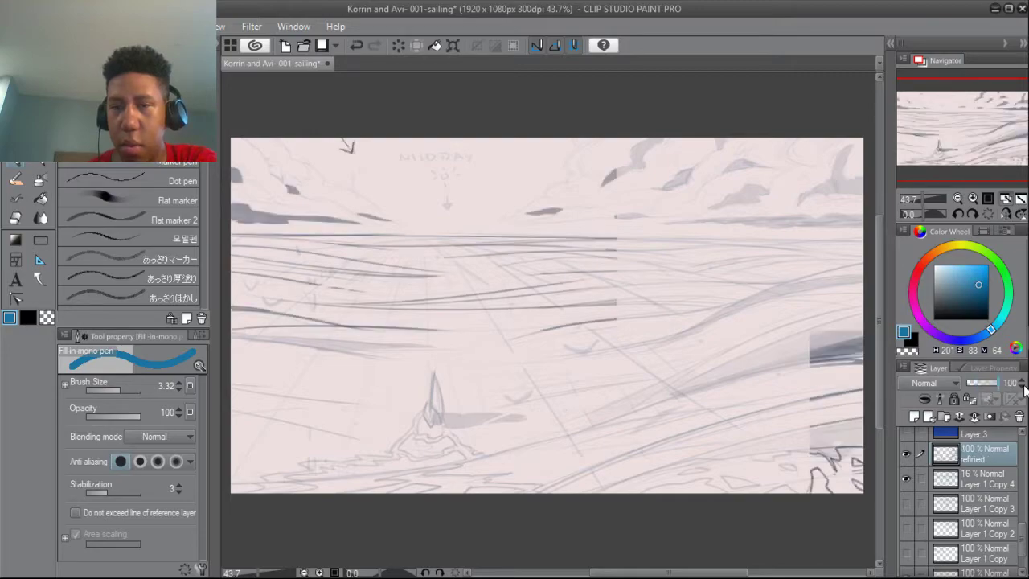
left_click(905, 476)
left_click(905, 475)
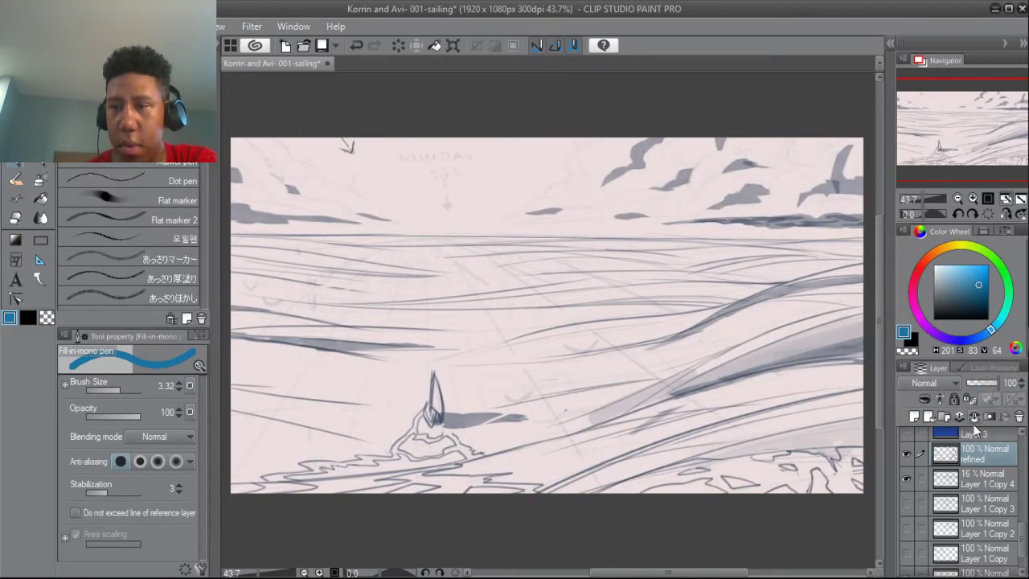
left_click(960, 478)
left_click_drag(973, 383, 975, 389)
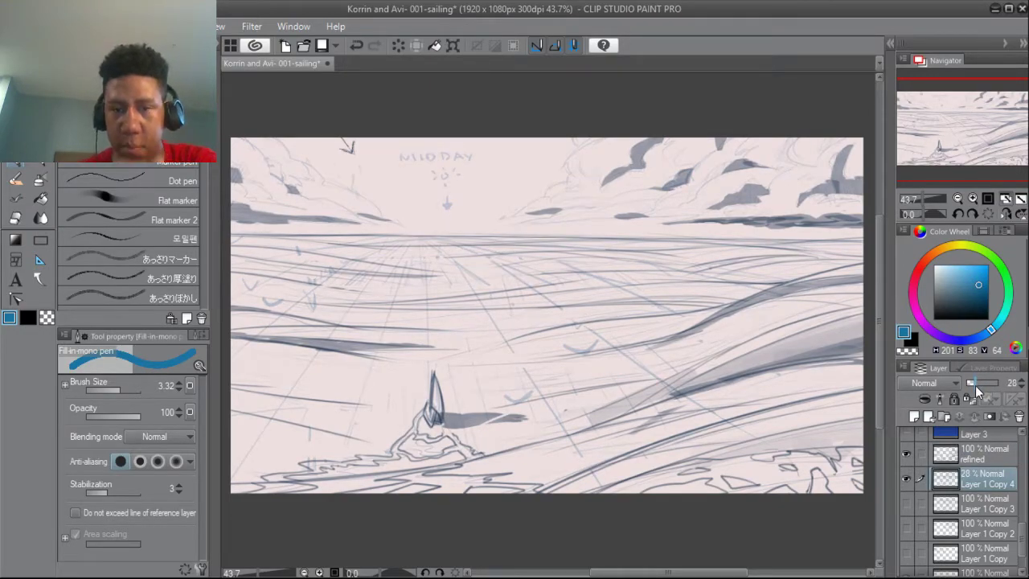
Step: Turn on the bg lines line-art layer
scroll(944, 492, "up", 1)
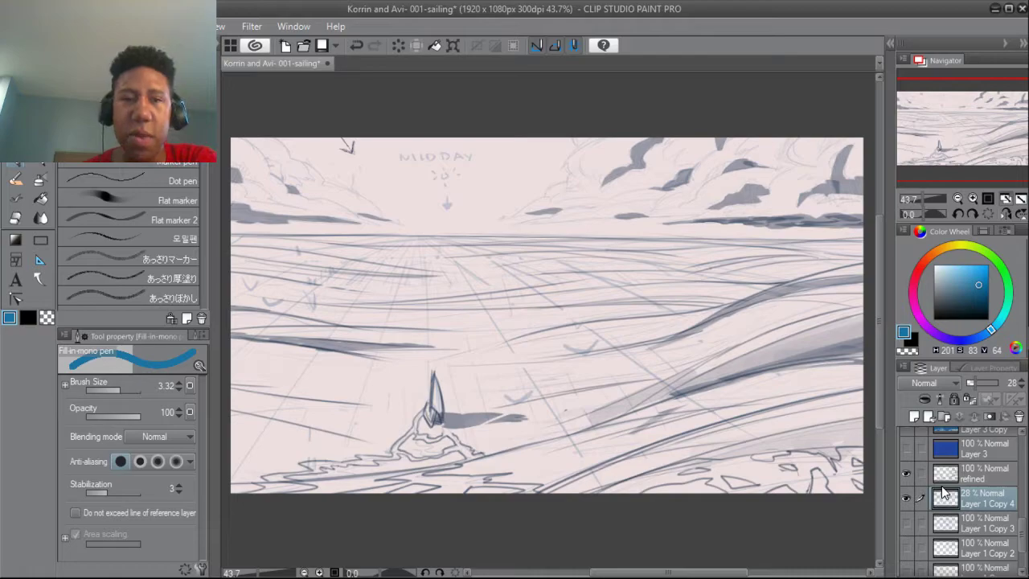
scroll(972, 478, "up", 4)
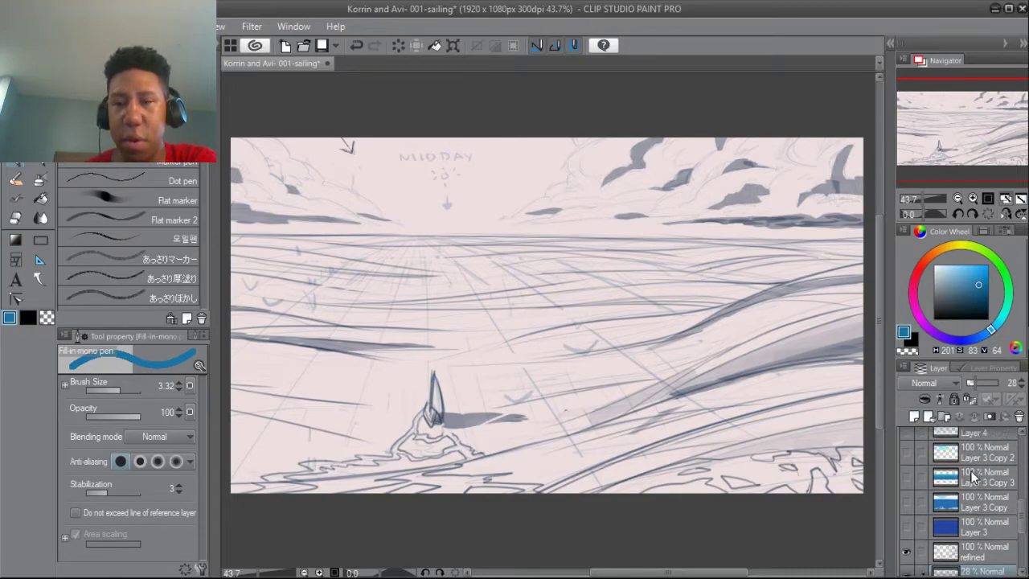
scroll(971, 478, "up", 3)
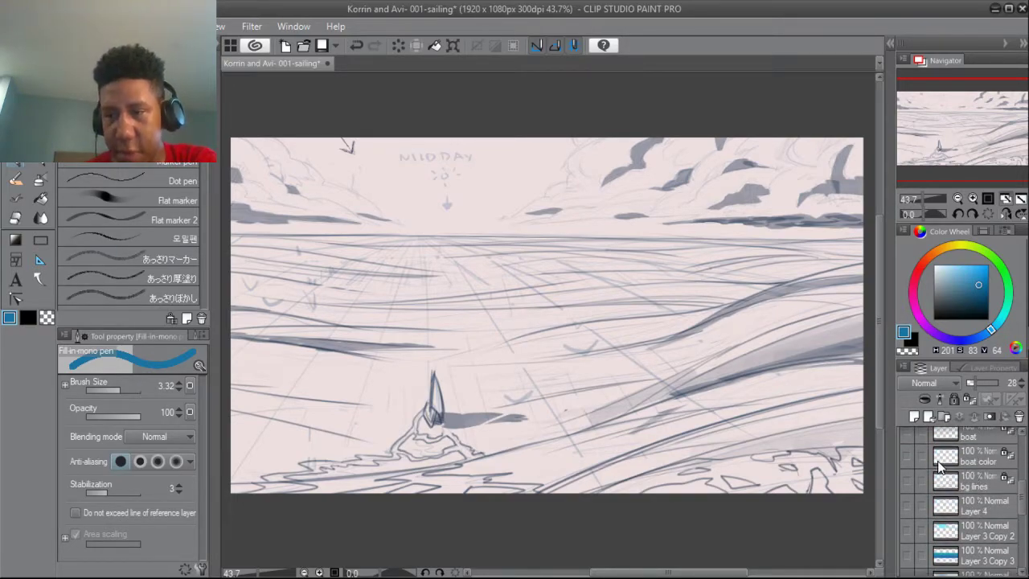
scroll(965, 480, "up", 1)
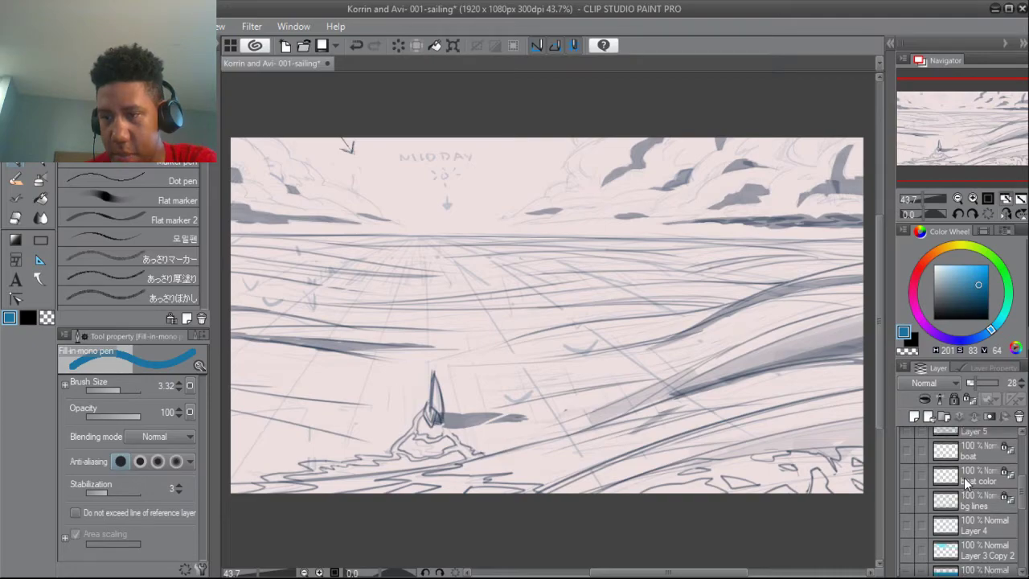
left_click(905, 501)
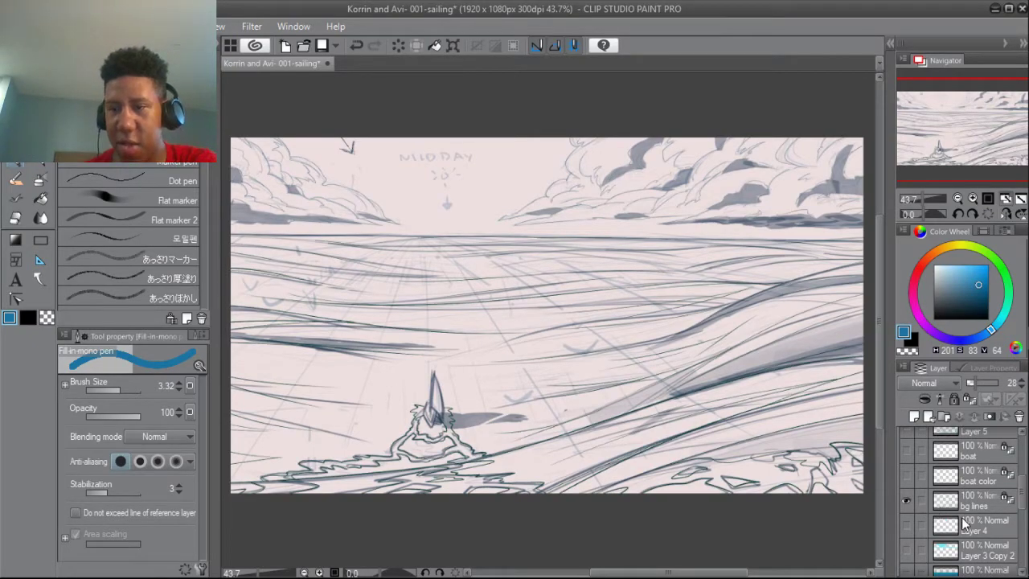
Step: Lower the refined layer's opacity to 42% and fade Layer 1 Copy 4 to 12%
scroll(965, 523, "down", 2)
scroll(969, 547, "down", 2)
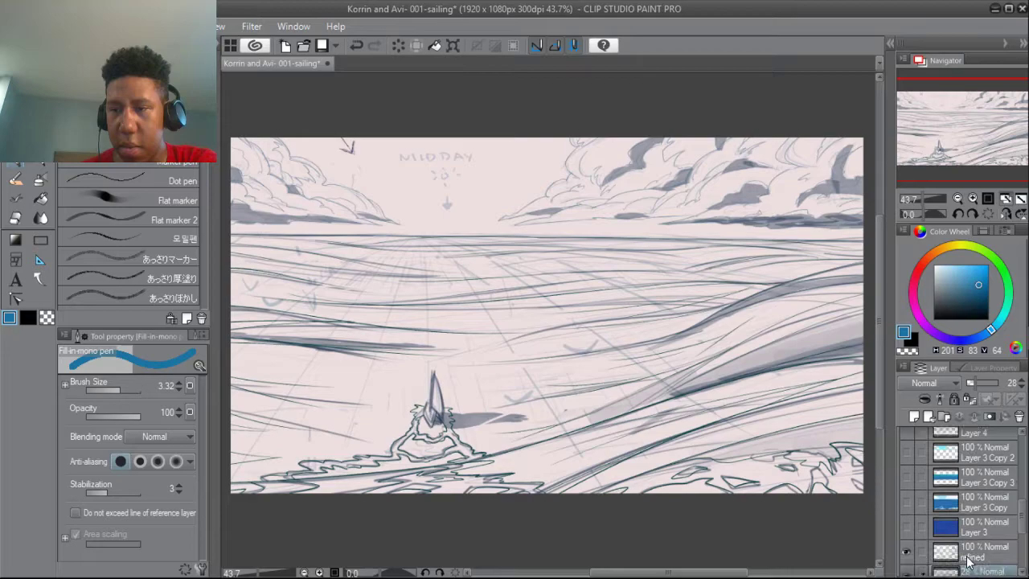
left_click(969, 556)
left_click(987, 383)
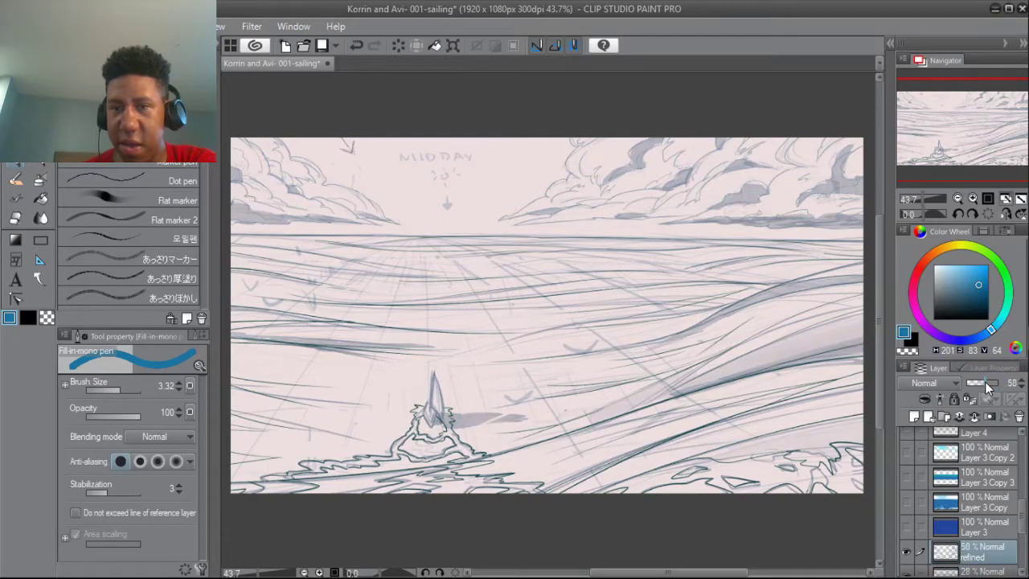
left_click(981, 385)
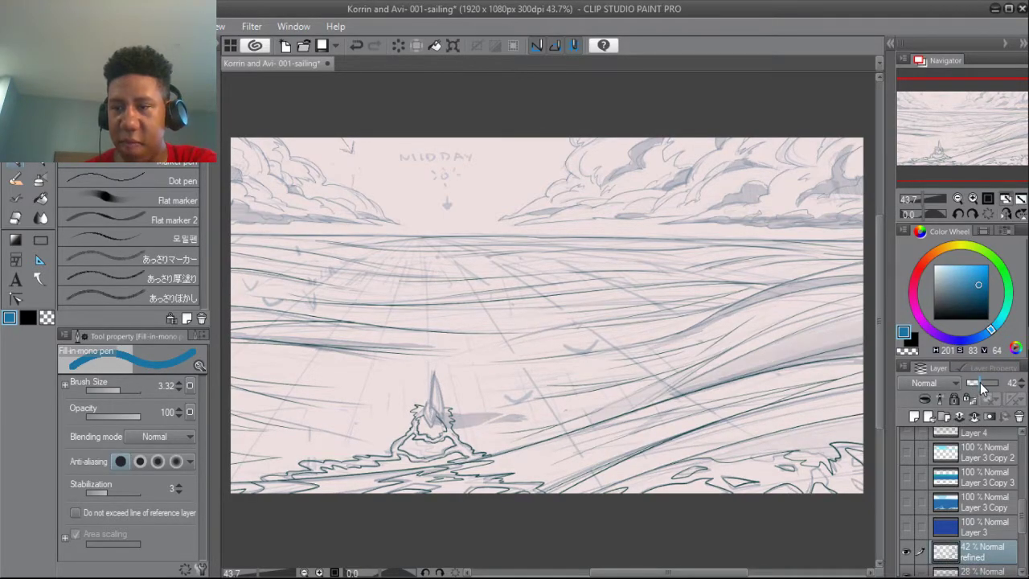
scroll(946, 525, "down", 1)
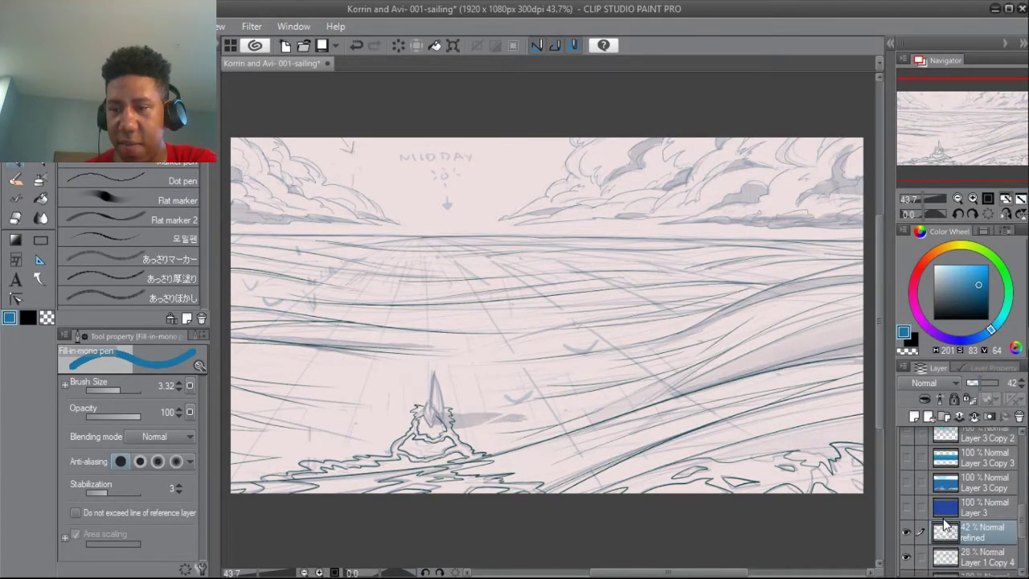
left_click(945, 559)
left_click(975, 386)
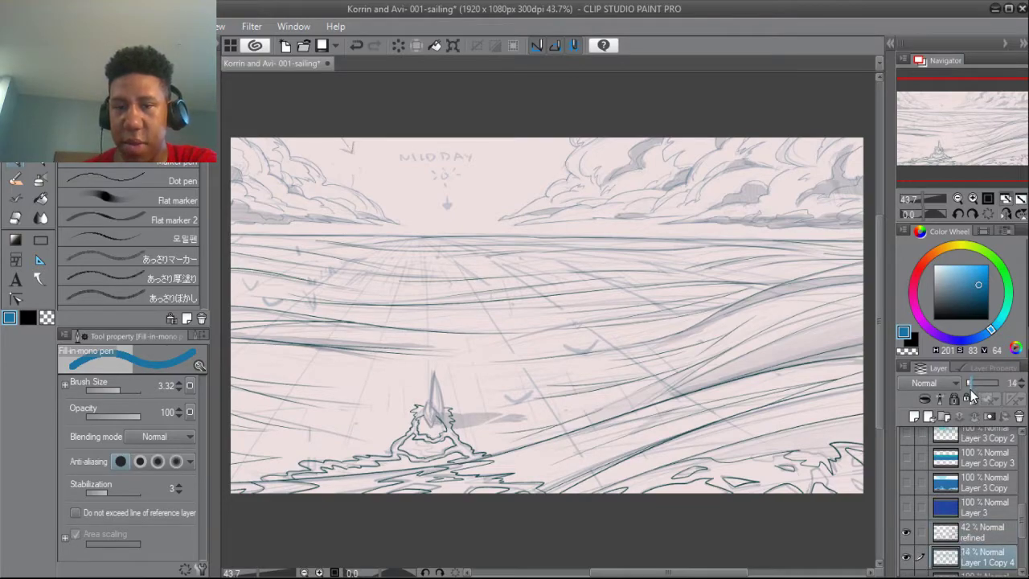
left_click(970, 391)
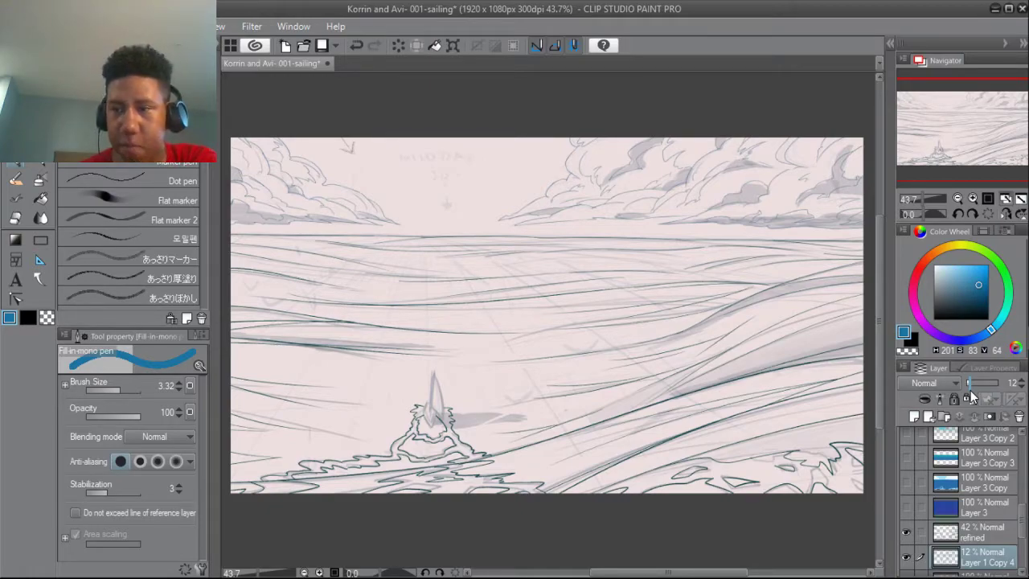
Step: Show the boat color fill and the boat outline layers
scroll(959, 461, "up", 3)
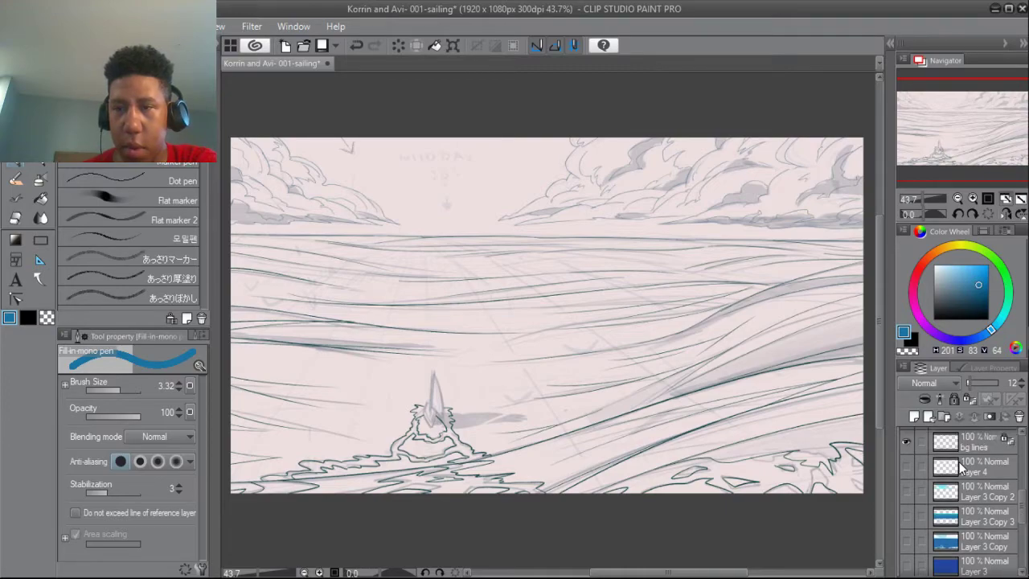
scroll(960, 465, "up", 2)
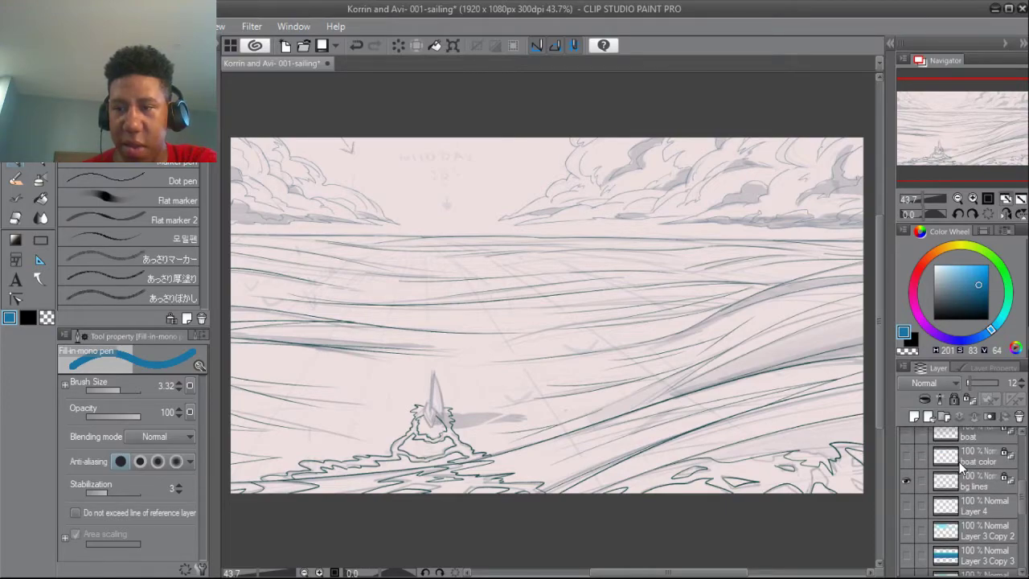
left_click(905, 455)
scroll(908, 452, "up", 1)
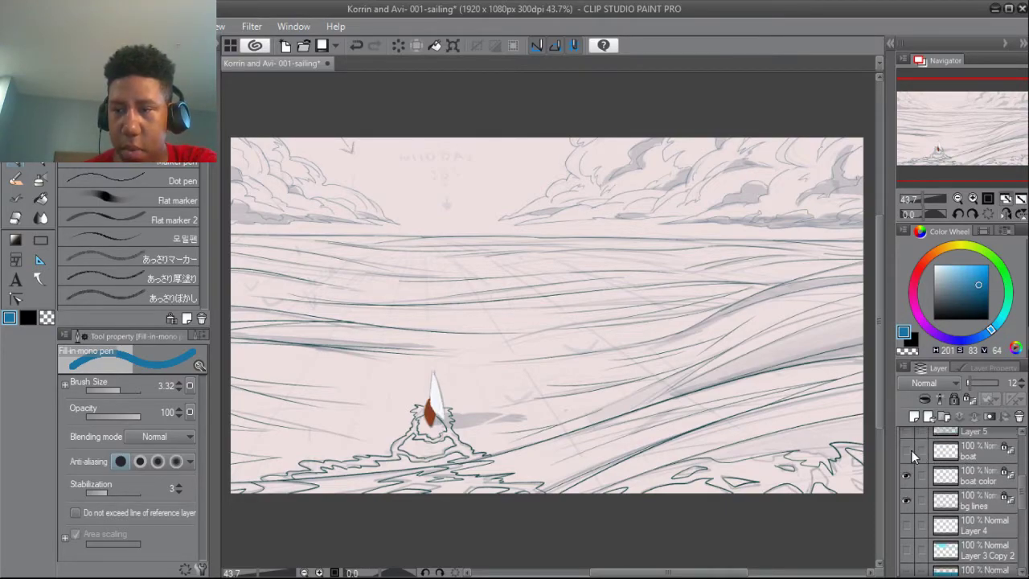
left_click(907, 451)
left_click(907, 477)
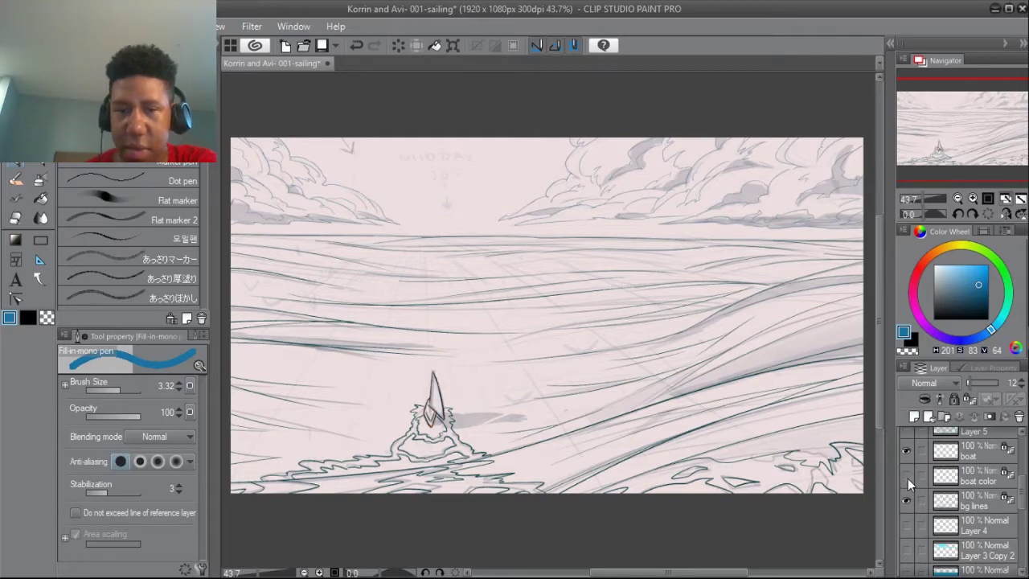
left_click(907, 477)
scroll(920, 490, "down", 2)
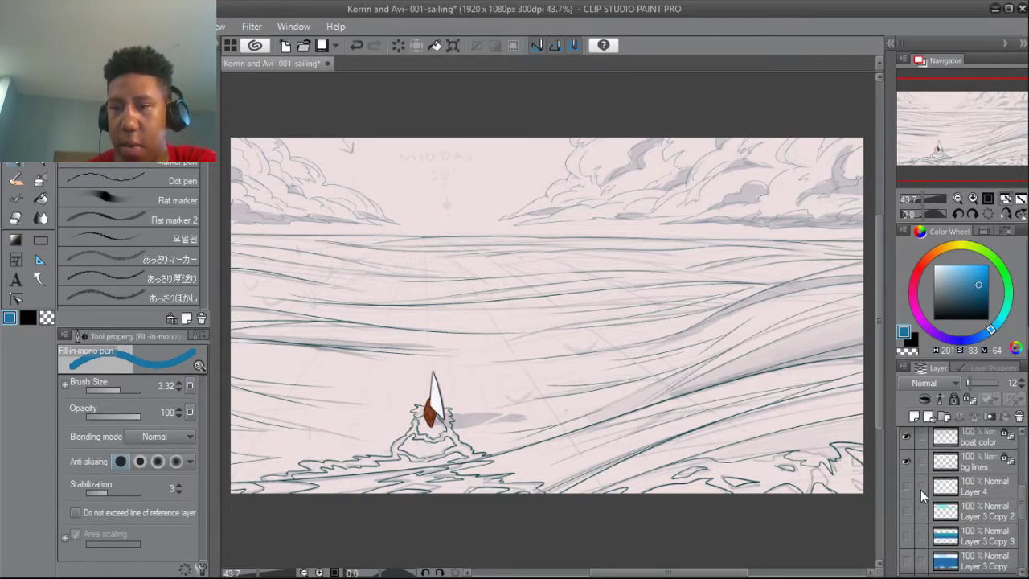
scroll(936, 535, "down", 2)
Step: Compare the Layer 3 Copy 3 and Layer 3 Copy bands, then show Layer 3's solid blue base
left_click(905, 501)
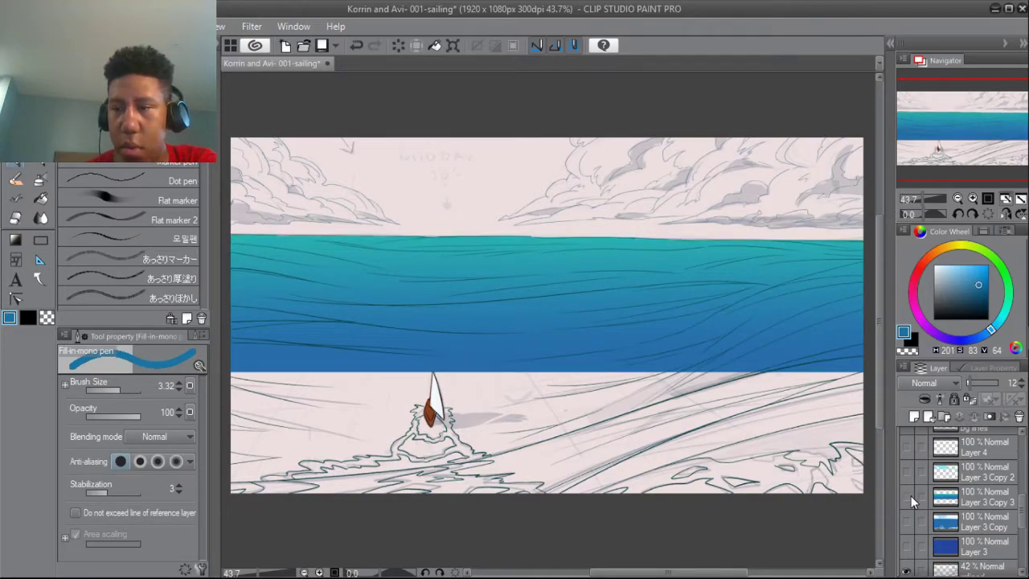
left_click(906, 497)
left_click(906, 520)
left_click(906, 520)
left_click(906, 545)
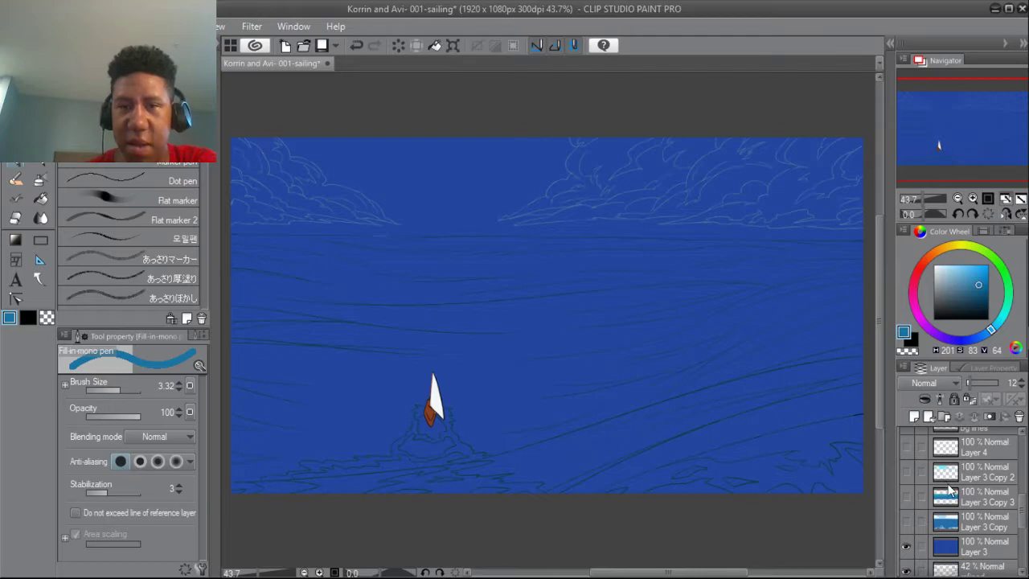
Step: Show the coloured sky, clouds, sea and foam of Layer 3 Copy, and hide Layer 4
scroll(938, 484, "up", 1)
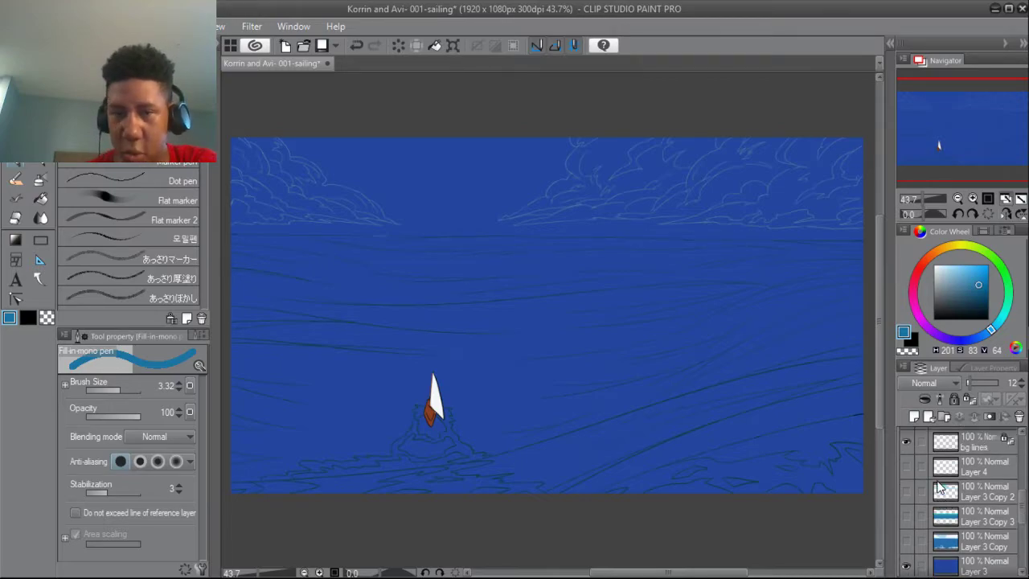
left_click(908, 541)
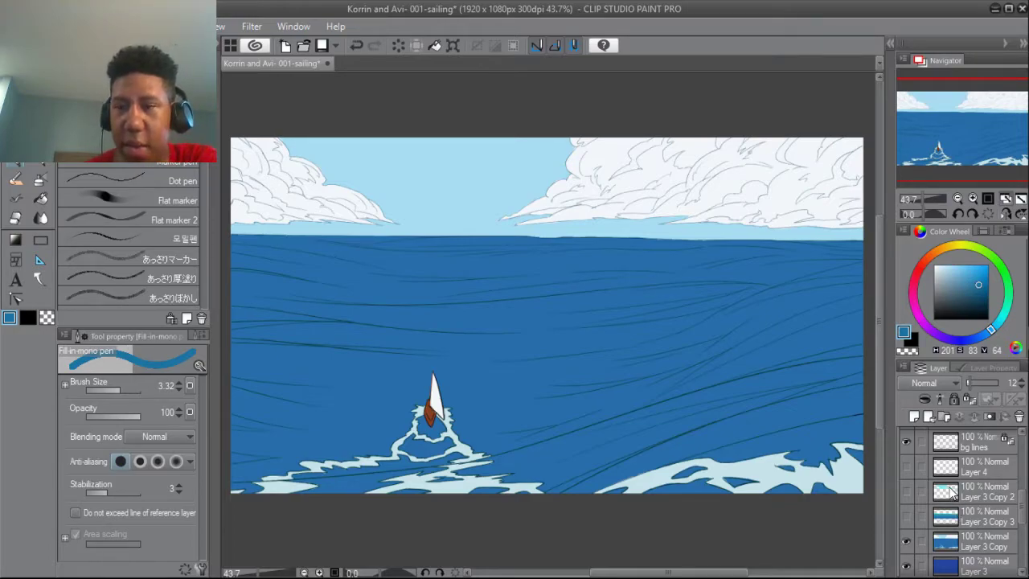
scroll(952, 490, "up", 1)
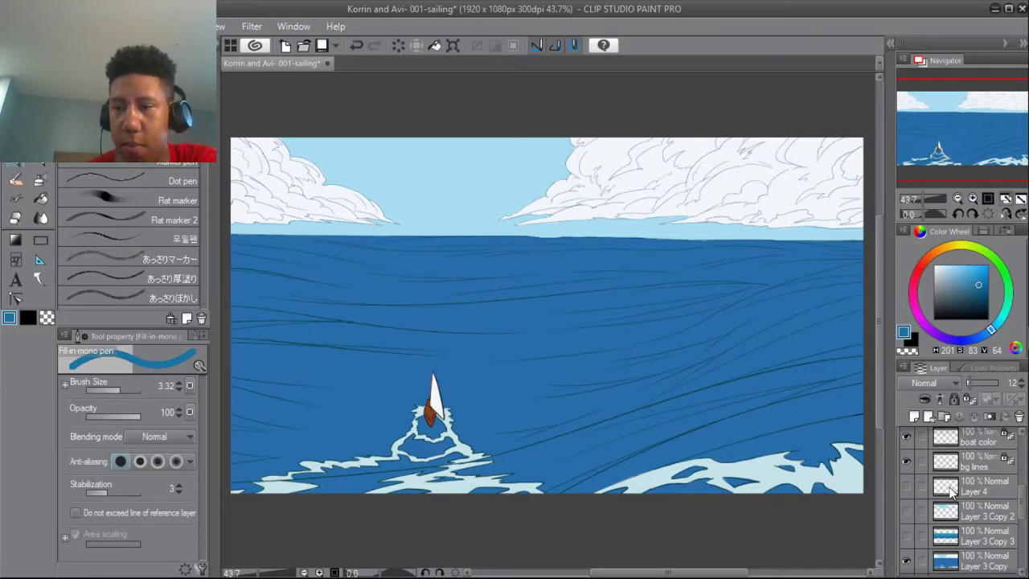
scroll(952, 490, "up", 1)
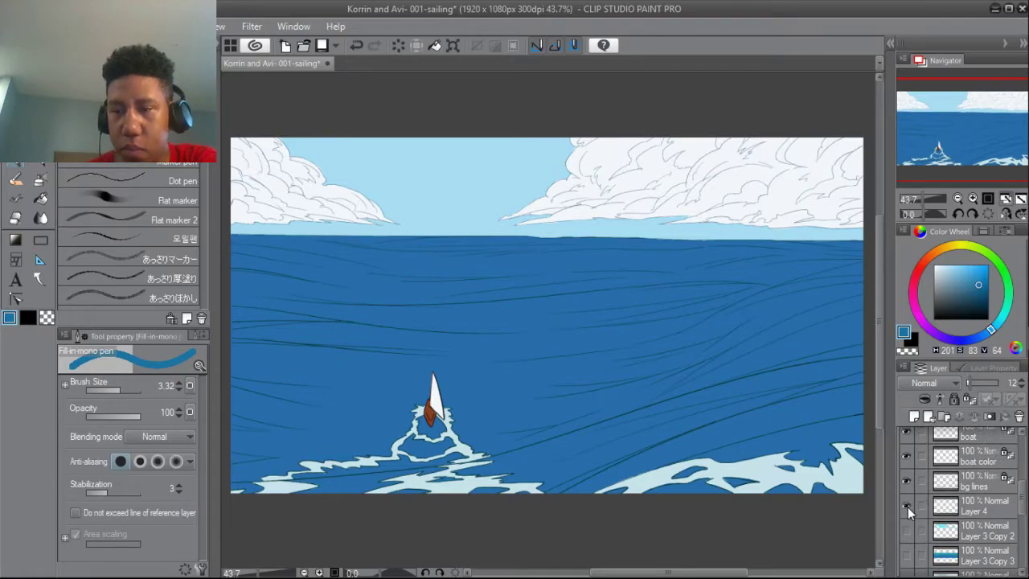
left_click(908, 507)
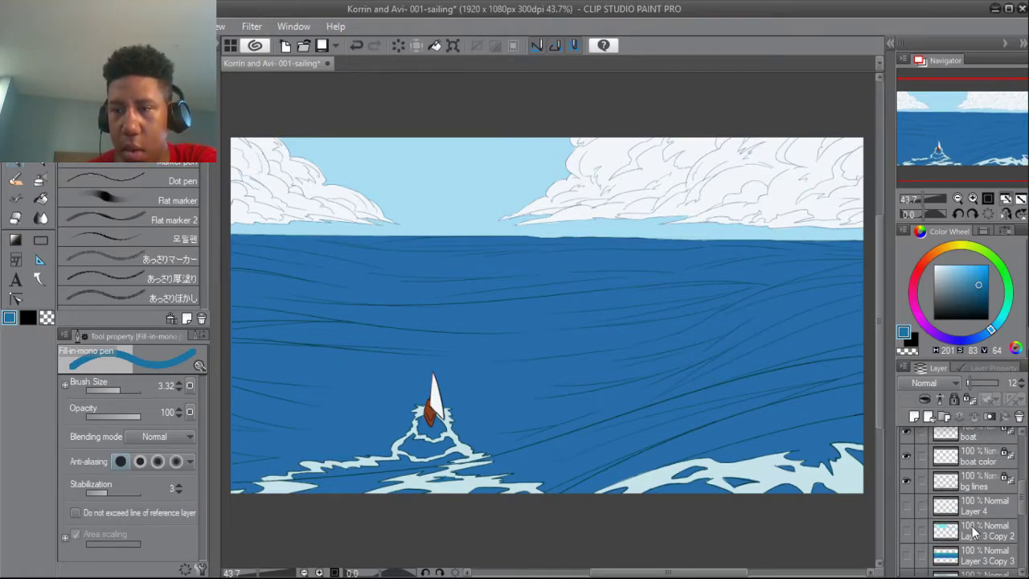
scroll(971, 531, "down", 1)
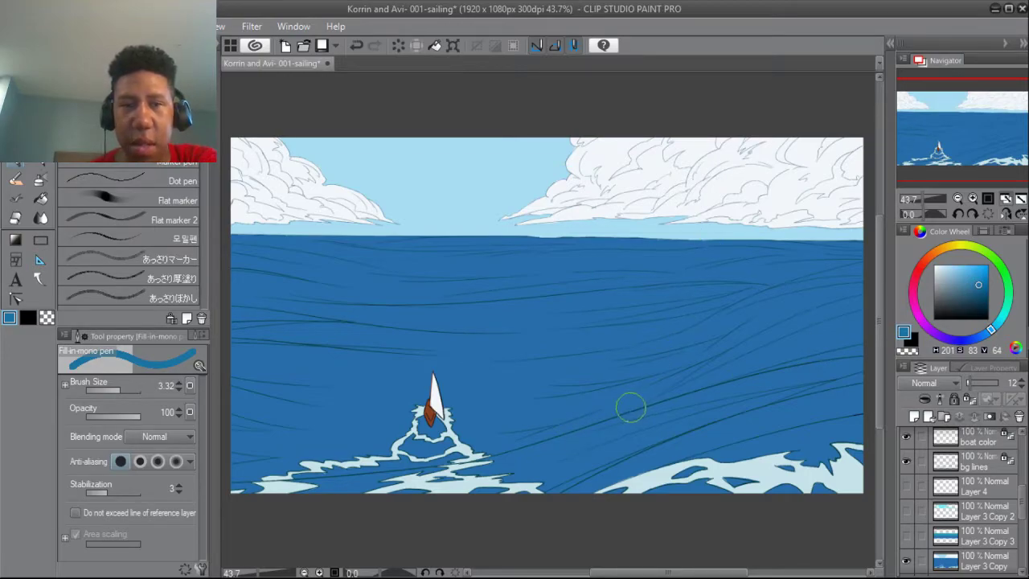
Step: Sample the dark teal from the sea with the eyedropper as the drawing colour
key("i")
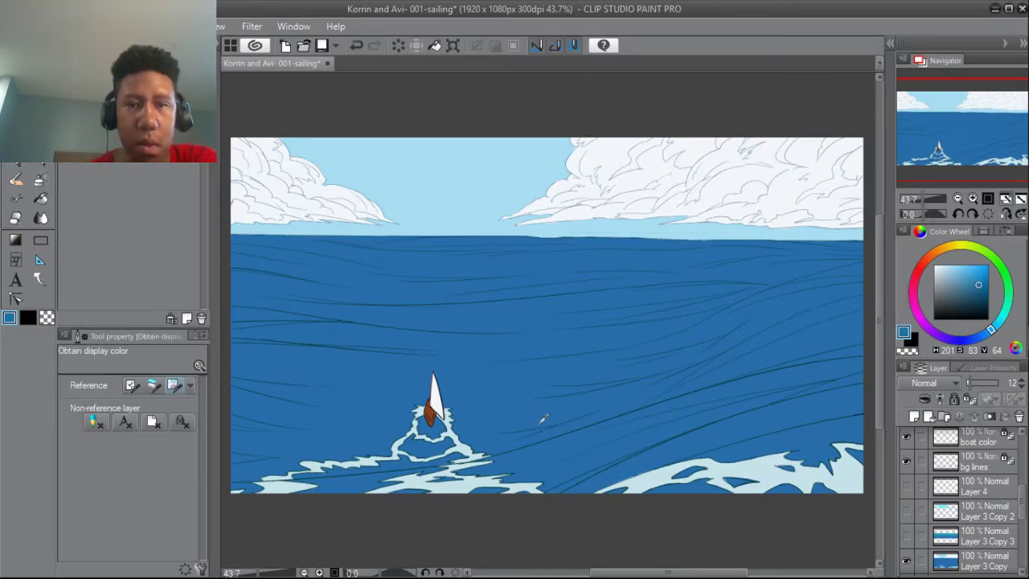
left_click(549, 434)
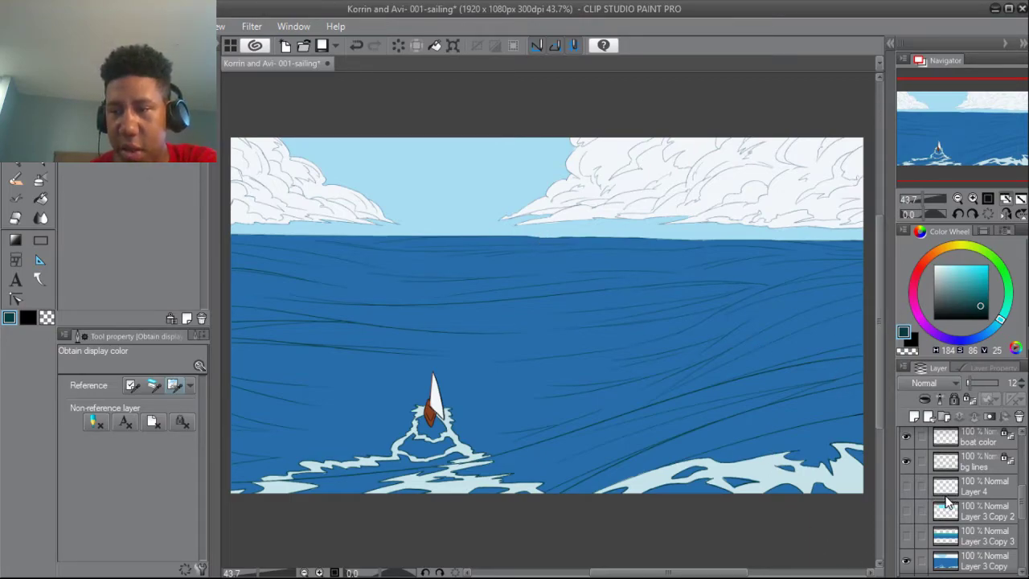
scroll(942, 498, "up", 2)
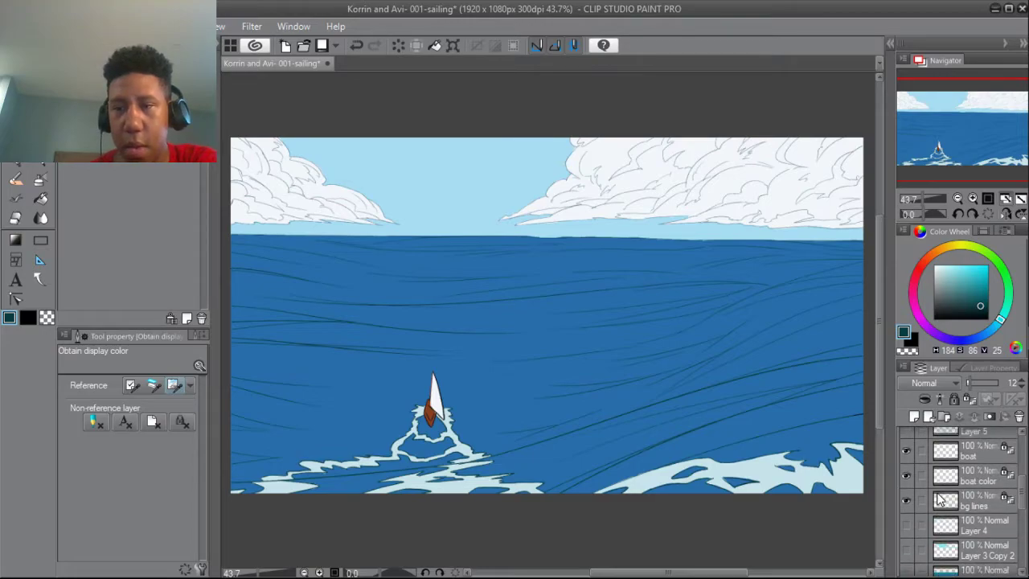
scroll(941, 498, "down", 1)
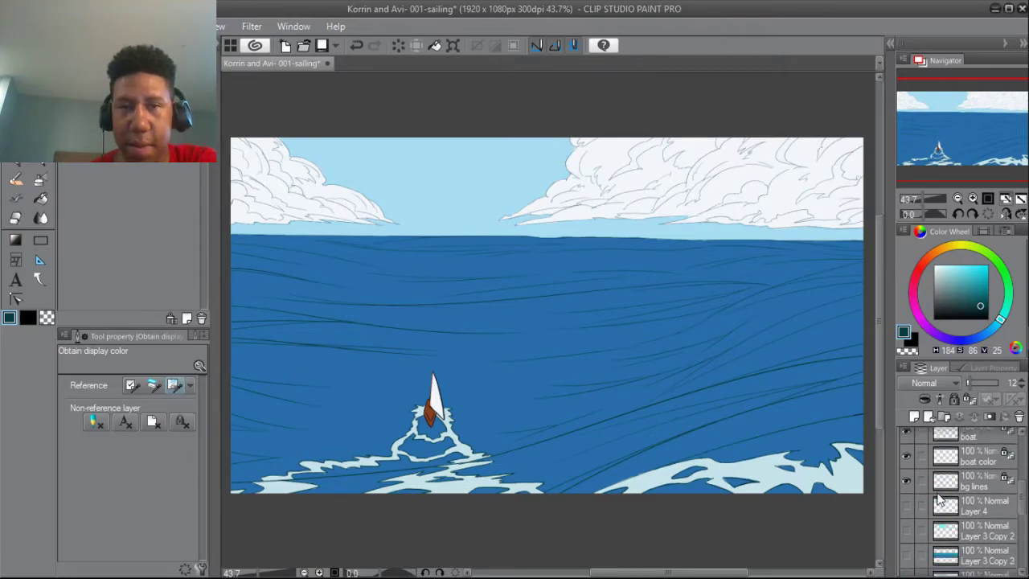
scroll(940, 498, "down", 1)
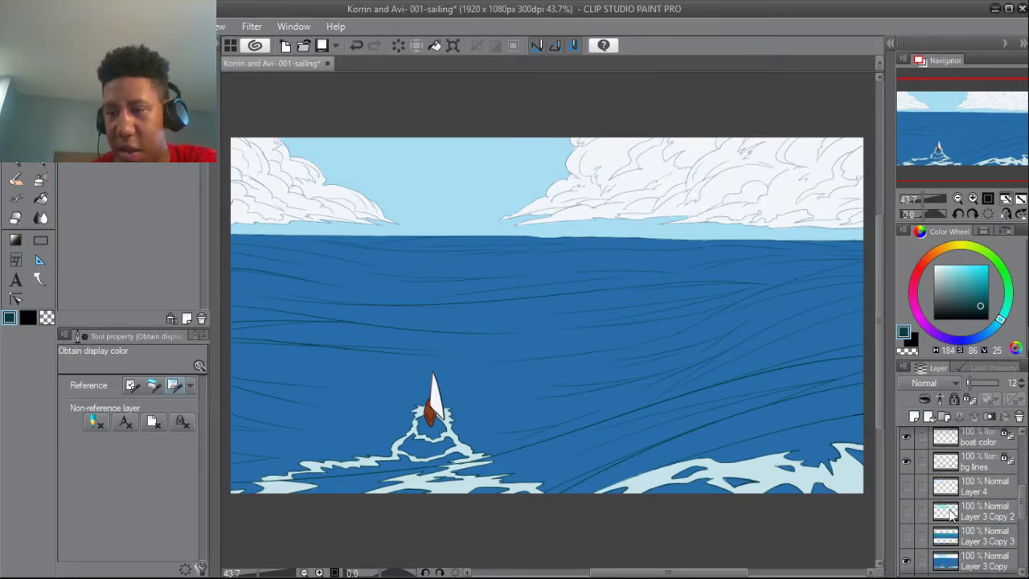
scroll(949, 510, "down", 1)
Step: Preview Layer 3 Copy 3's teal tint over the upper sea, then hide it again
left_click(908, 515)
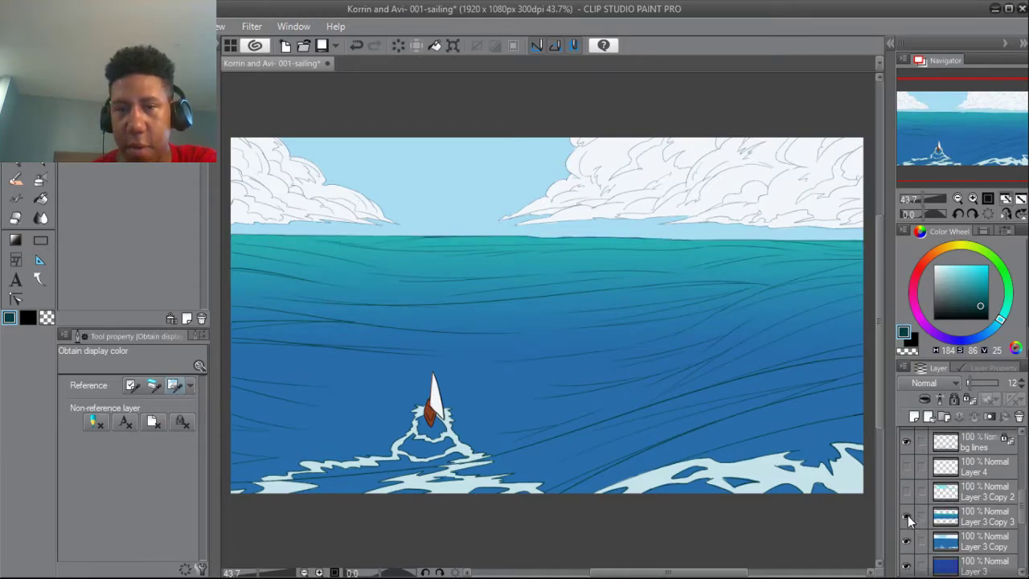
left_click(908, 515)
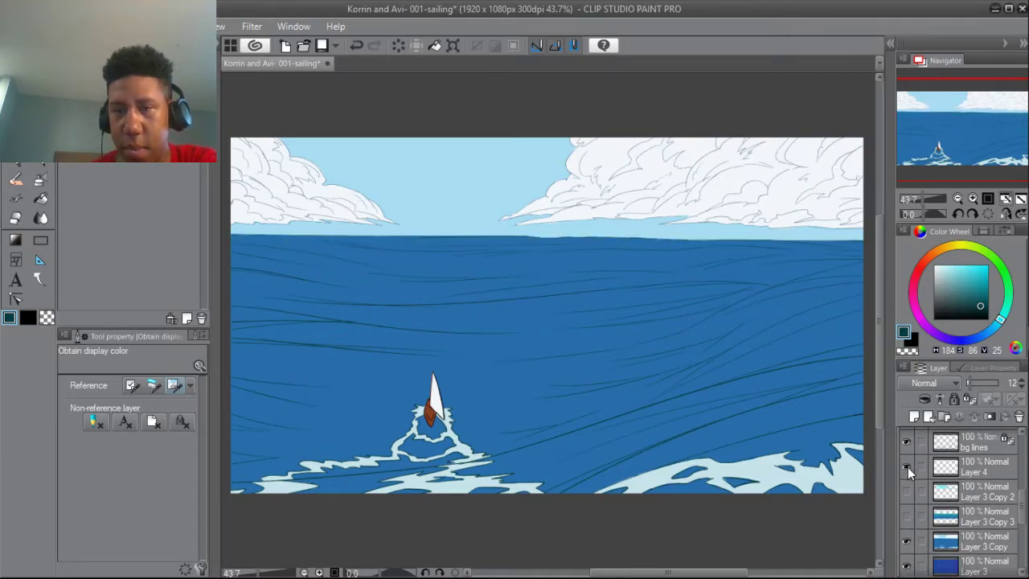
scroll(953, 474, "up", 4)
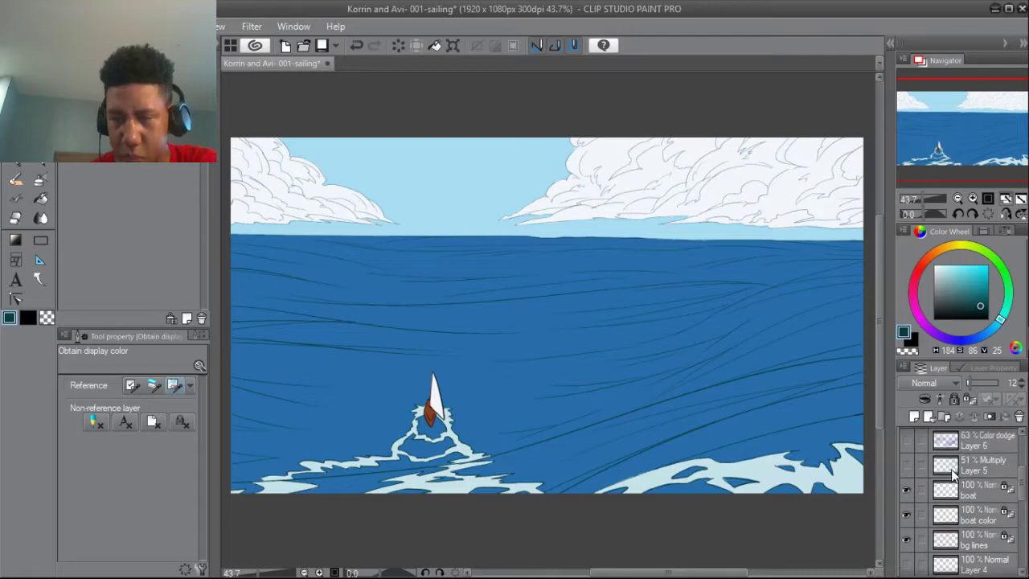
scroll(953, 475, "up", 1)
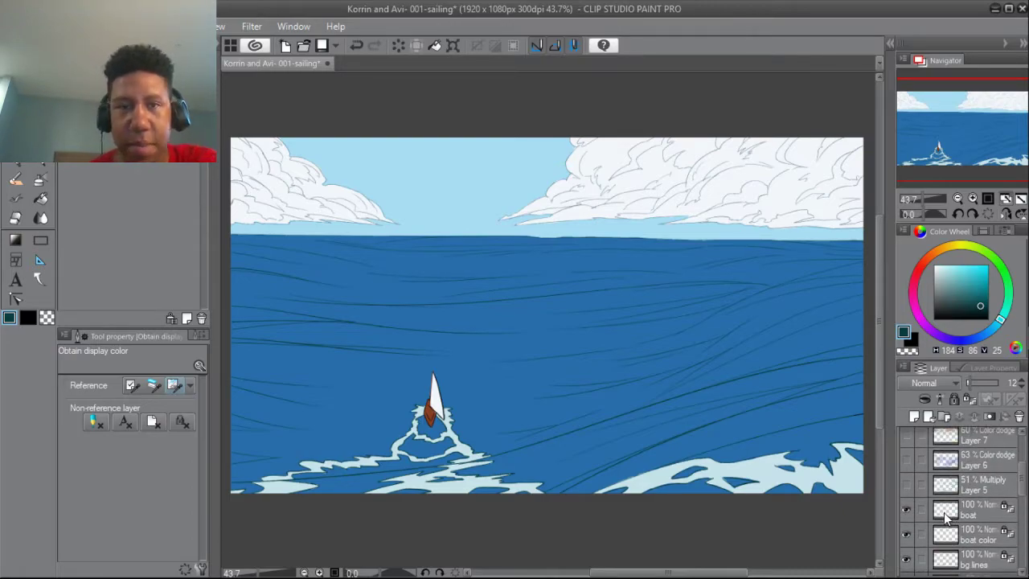
Step: Show Layer 5's Multiply shading on clouds and sea and set its opacity to about 50%
left_click(905, 482)
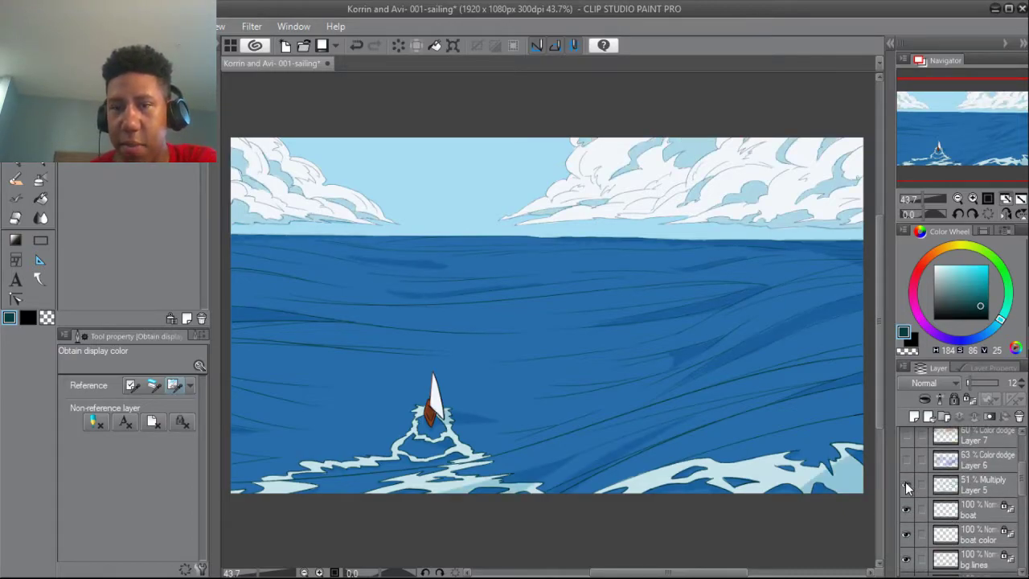
left_click(905, 482)
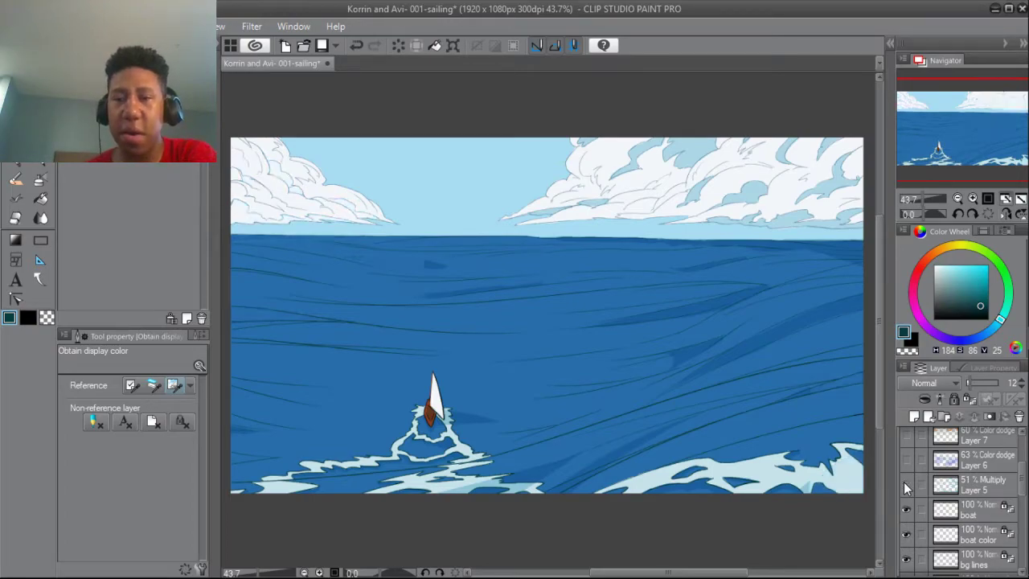
left_click(905, 482)
left_click(967, 487)
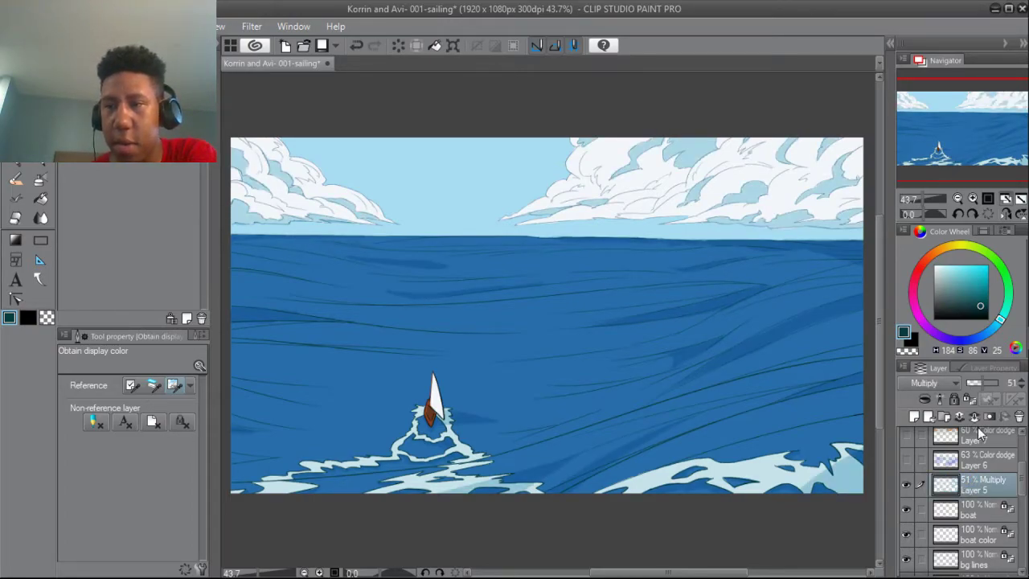
left_click_drag(987, 384, 1003, 391)
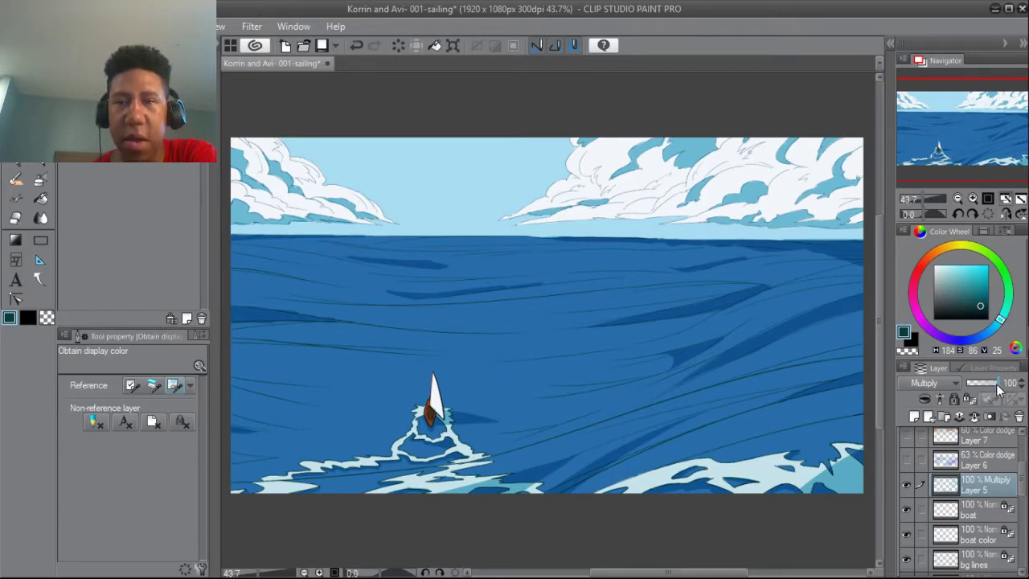
left_click_drag(997, 389, 990, 398)
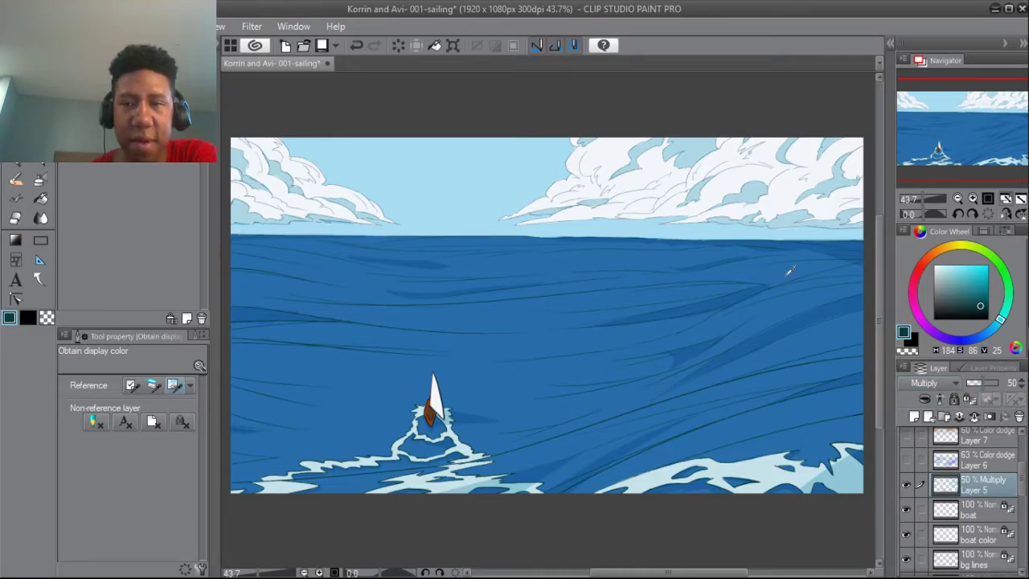
Step: Show the color-dodge highlights on Layers 6, 7 and 8
scroll(934, 480, "up", 1)
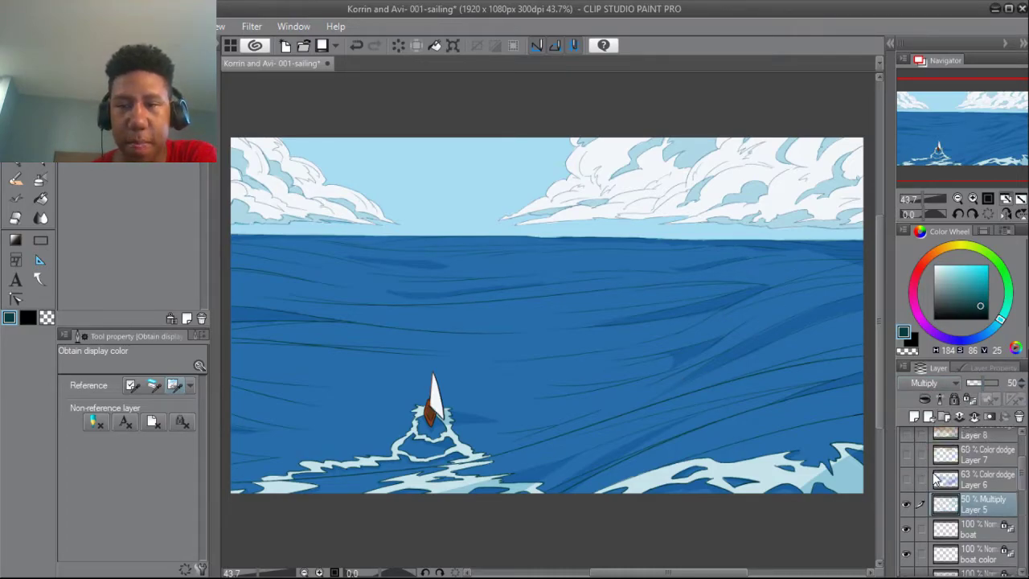
scroll(935, 478, "up", 2)
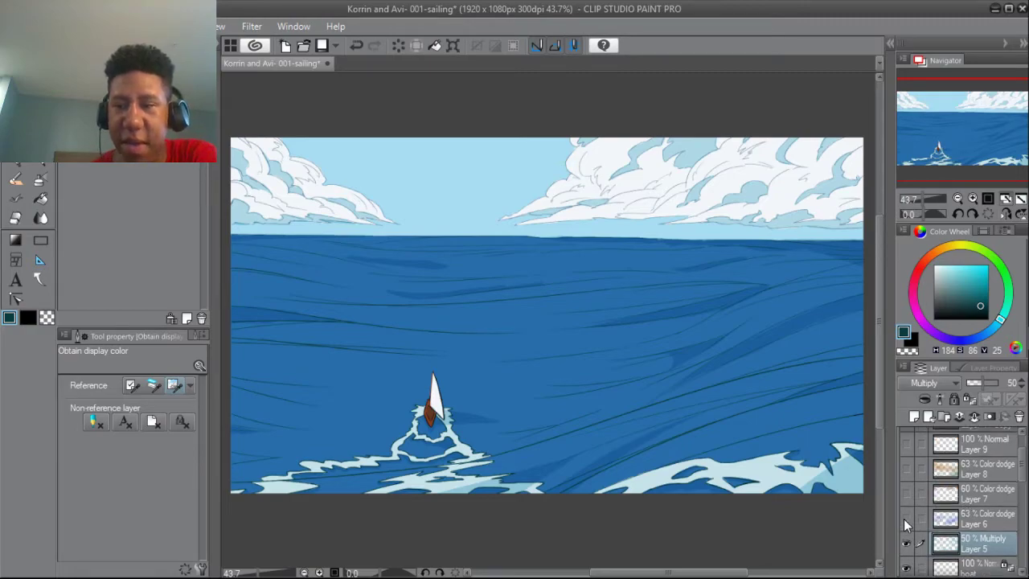
left_click(906, 520)
left_click(906, 498)
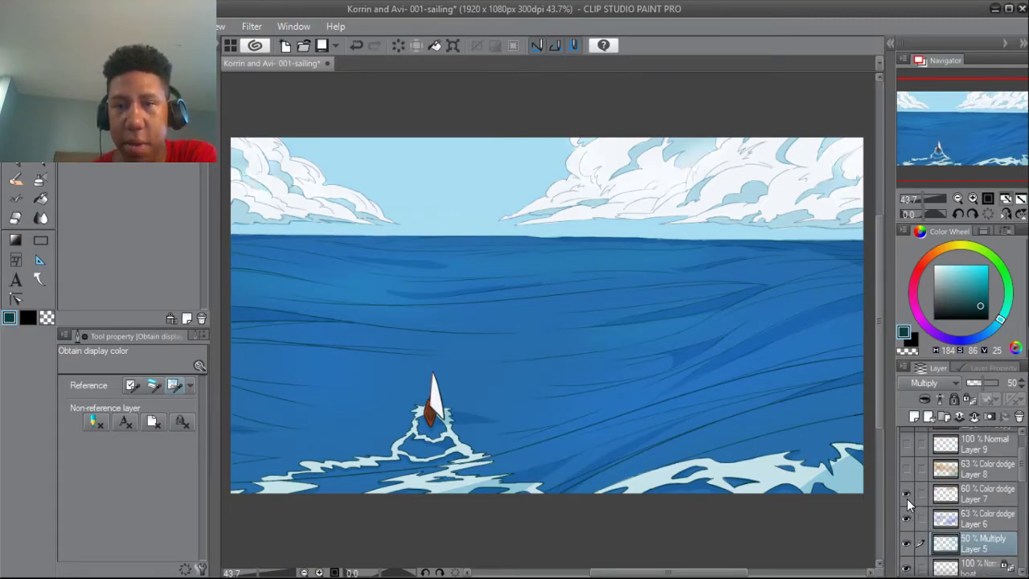
left_click(908, 467)
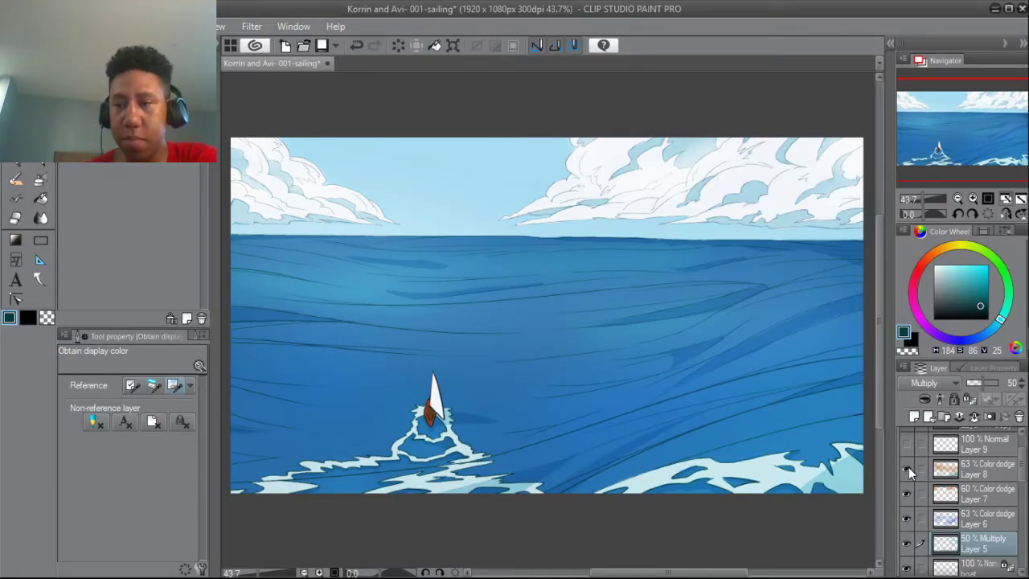
Step: Turn on the cyan horizon sky (Layer 3 Copy 2) and teal upper-sea band (Layer 3 Copy 3)
scroll(908, 467, "up", 1)
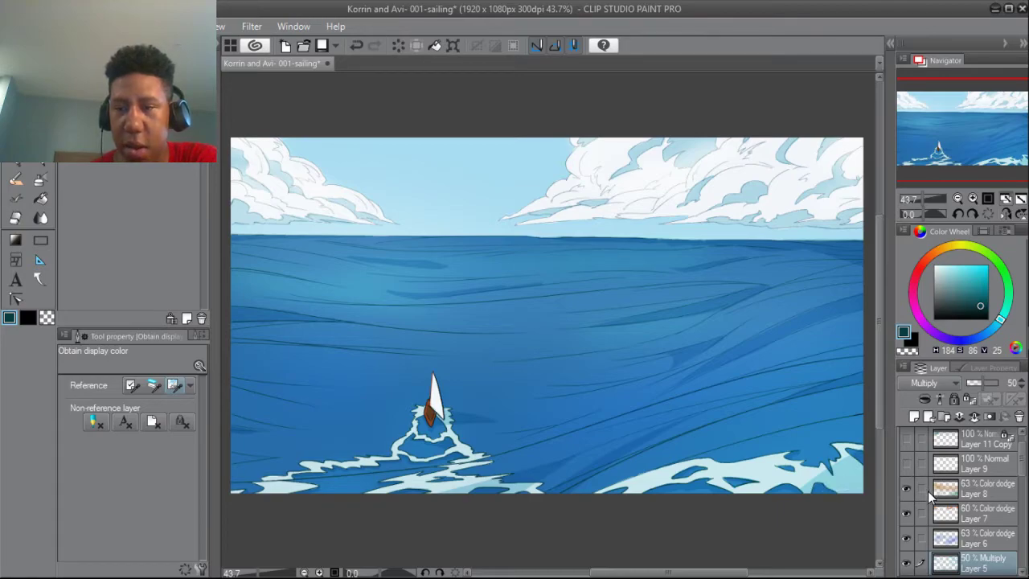
scroll(927, 490, "down", 3)
scroll(928, 491, "down", 1)
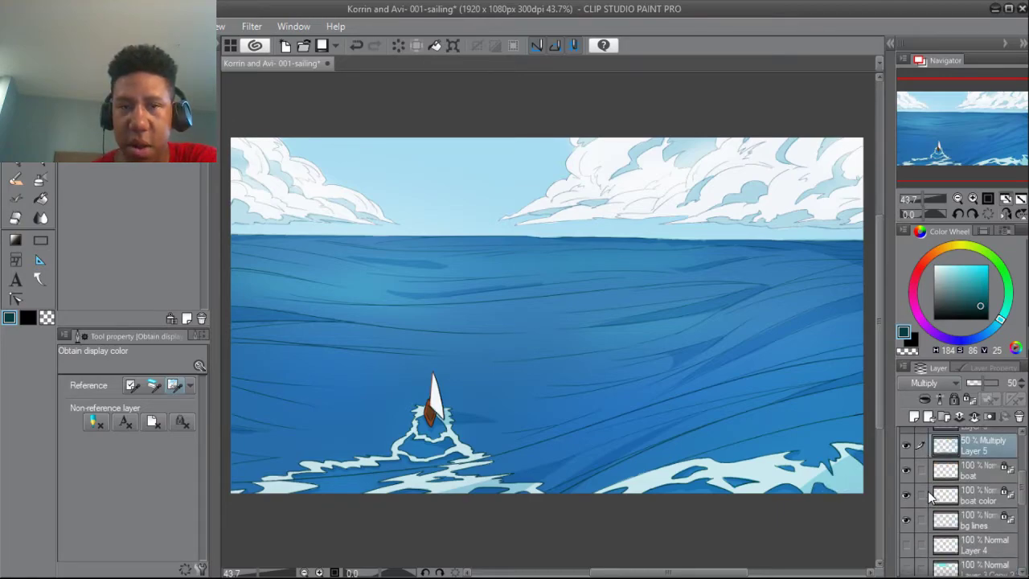
scroll(930, 497, "down", 1)
scroll(931, 511, "down", 1)
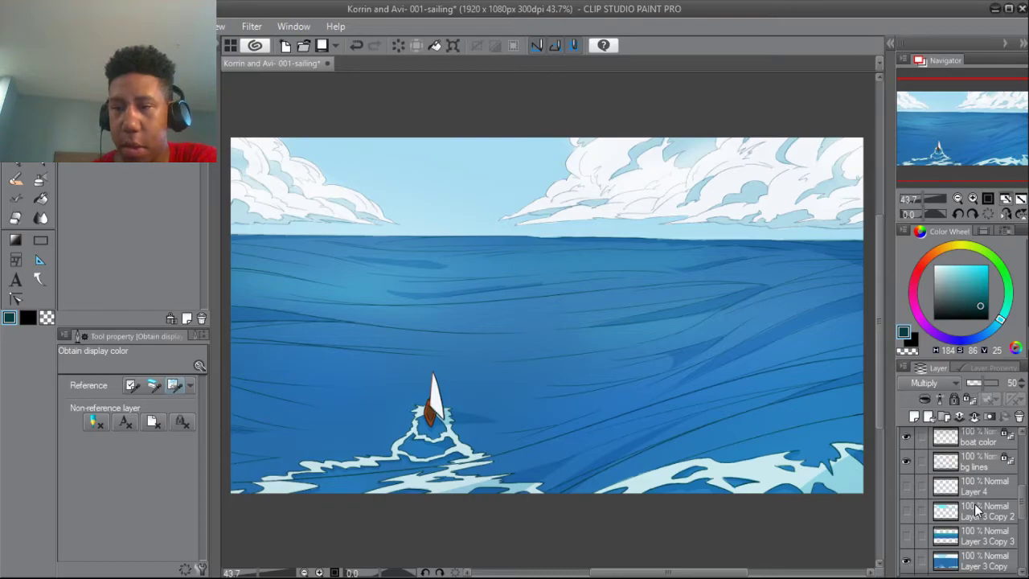
left_click(907, 537)
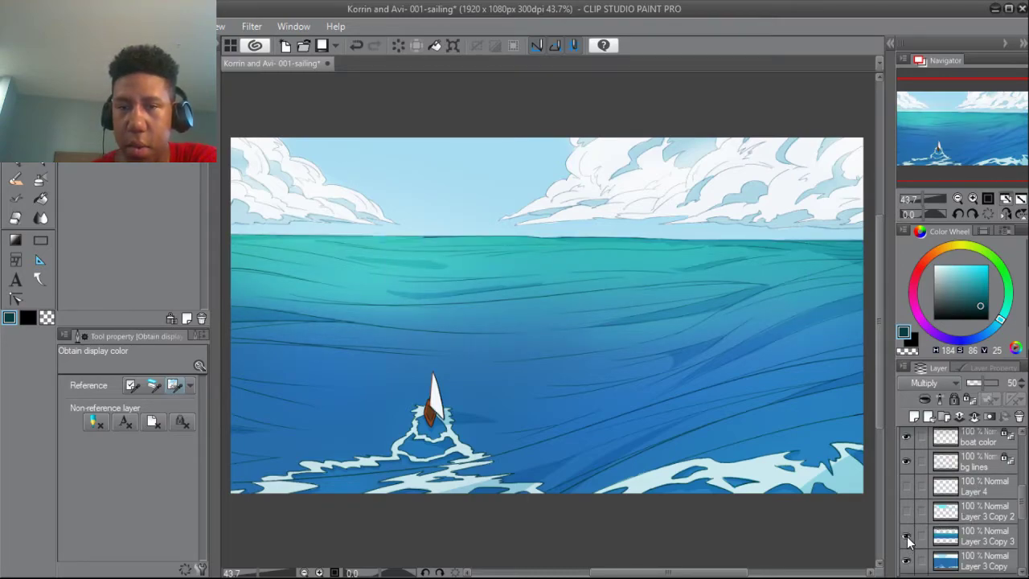
left_click(907, 536)
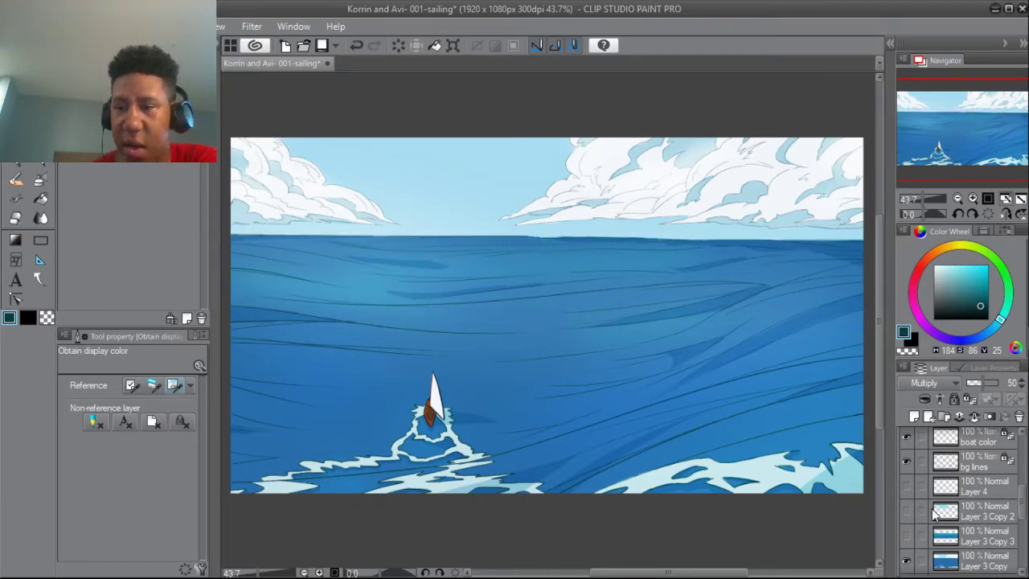
left_click(907, 511)
left_click(907, 510)
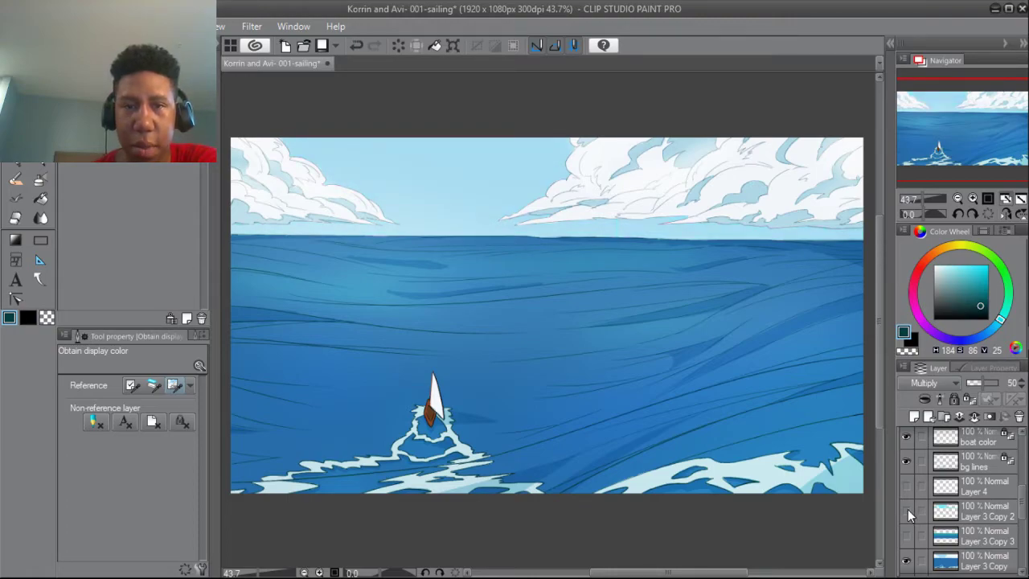
left_click(906, 512)
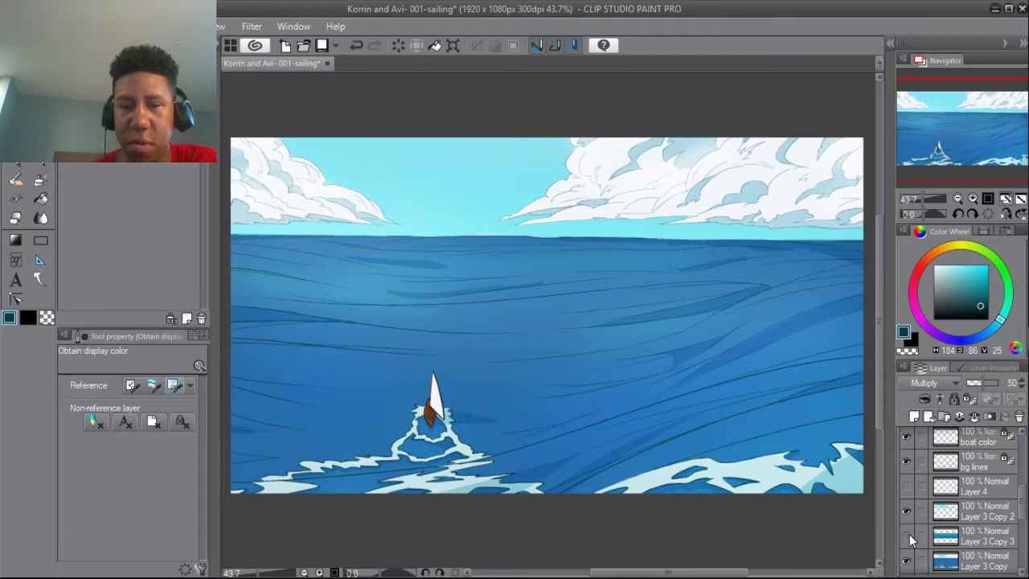
left_click(907, 536)
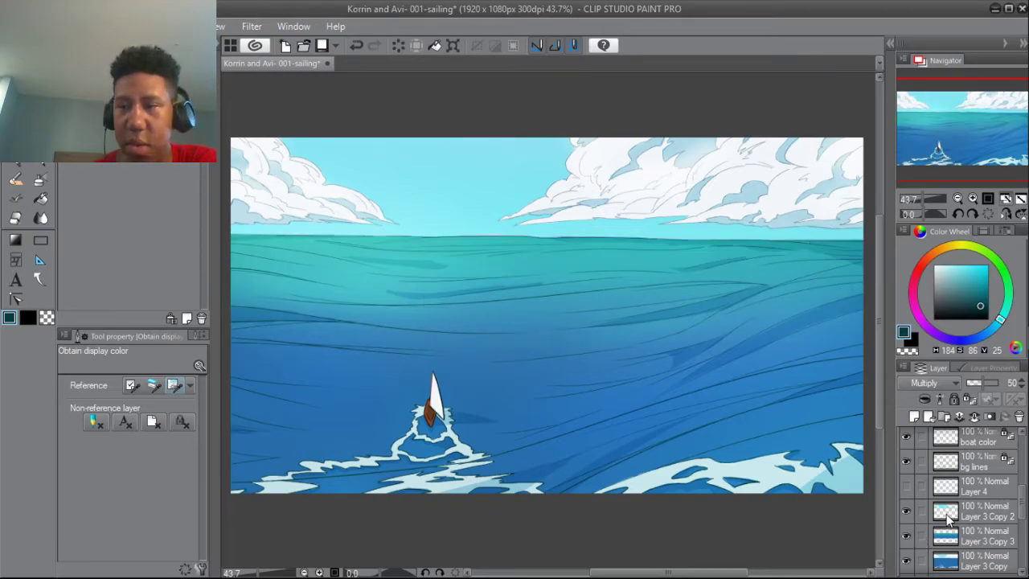
scroll(947, 523, "up", 1)
scroll(947, 521, "up", 4)
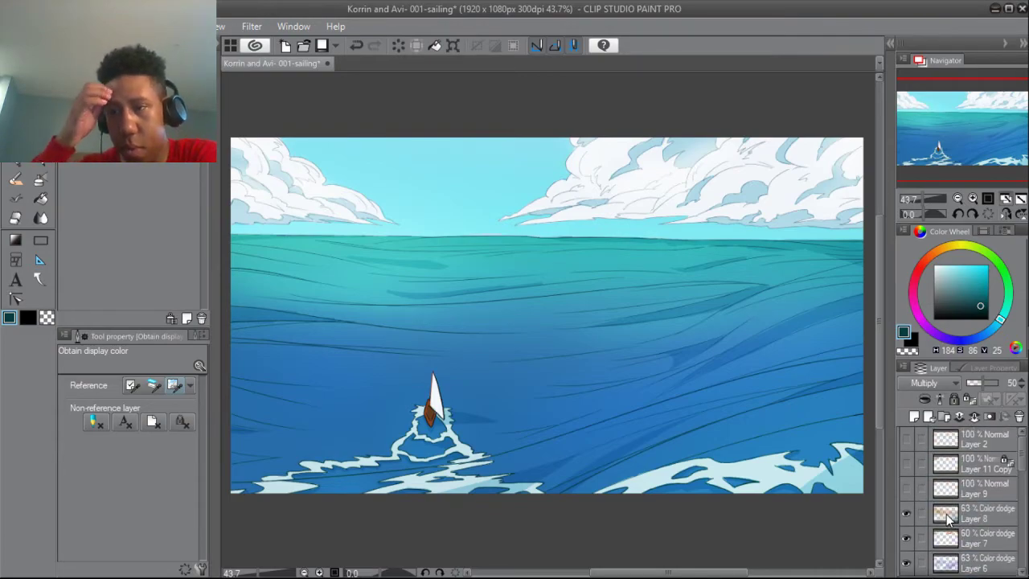
Step: Show Layer 9's signature and Layer 11 Copy's KORRIN & AVI title logo
left_click(907, 488)
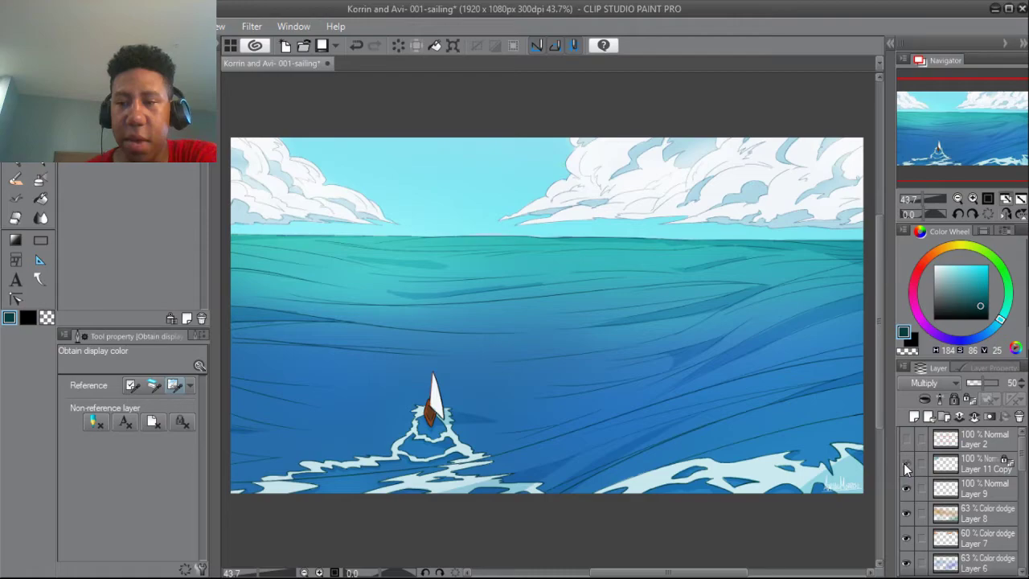
left_click(906, 464)
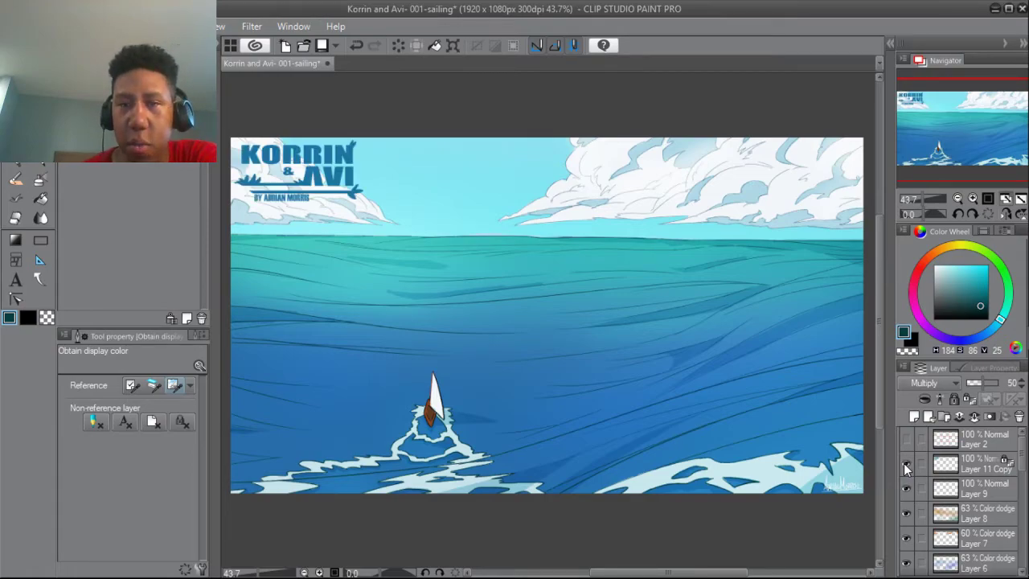